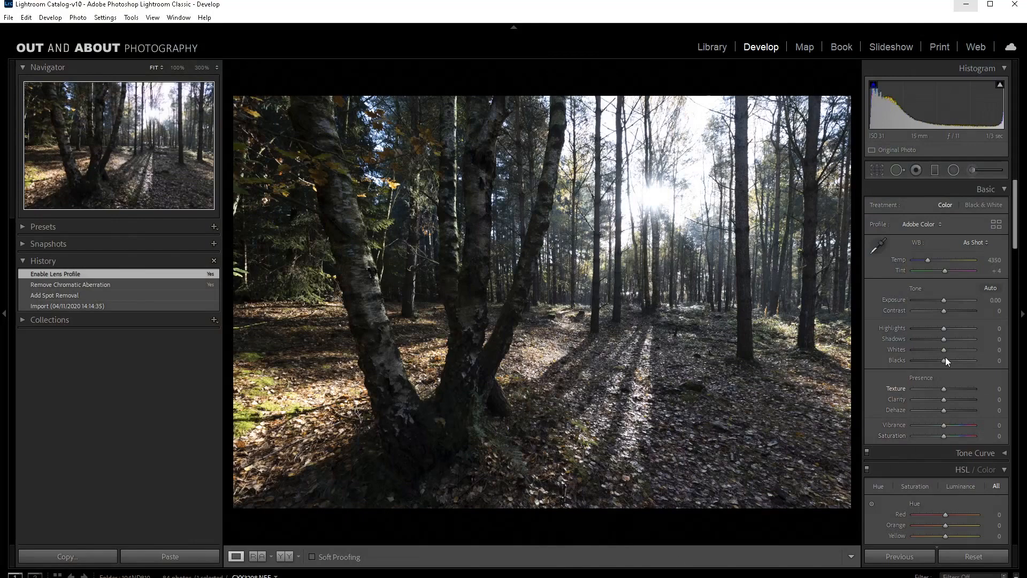
Step: Raise the photo's Shadows to +100 and warm the white balance temperature to 5947
{"action": "left_click_drag", "start_coordinate": [944, 340], "coordinate": [978, 339]}
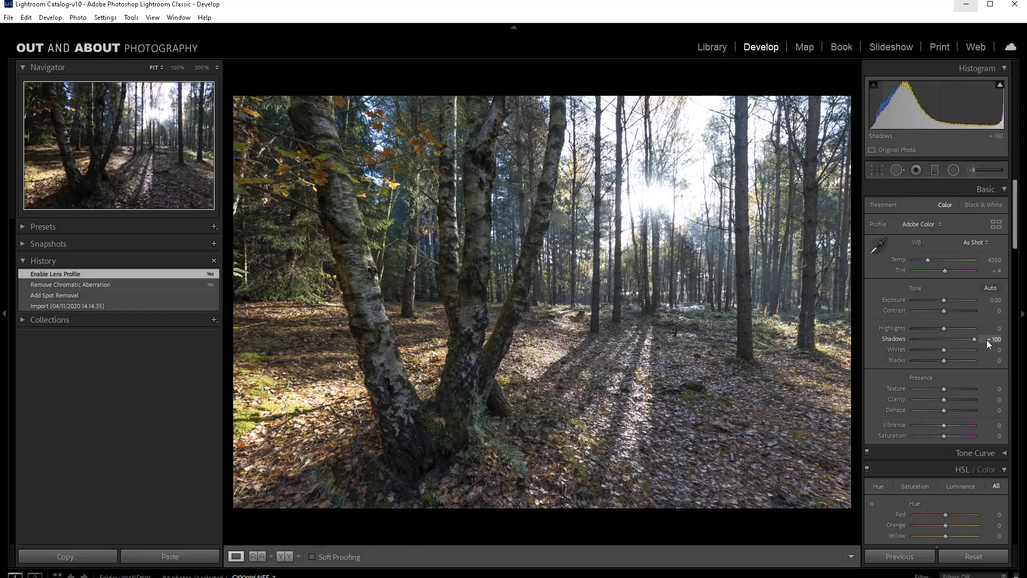
{"action": "mouse_move", "coordinate": [986, 339]}
{"action": "left_mouse_down"}
{"action": "mouse_move", "coordinate": [957, 340]}
{"action": "mouse_move", "coordinate": [997, 345]}
{"action": "left_mouse_up"}
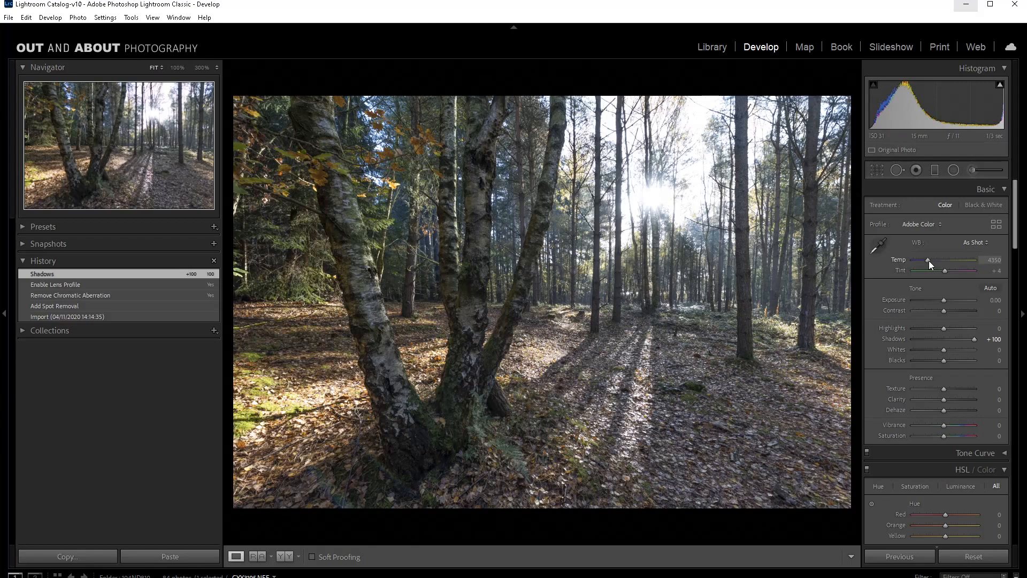
{"action": "left_click_drag", "start_coordinate": [928, 261], "coordinate": [938, 259]}
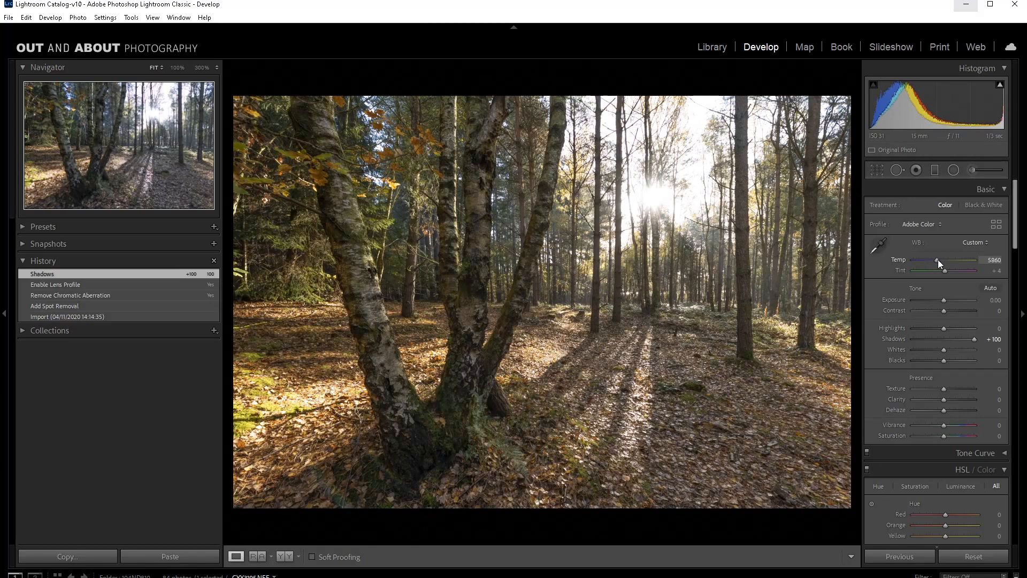
{"action": "left_click_drag", "start_coordinate": [938, 260], "coordinate": [939, 261]}
{"action": "left_click_drag", "start_coordinate": [938, 260], "coordinate": [938, 260]}
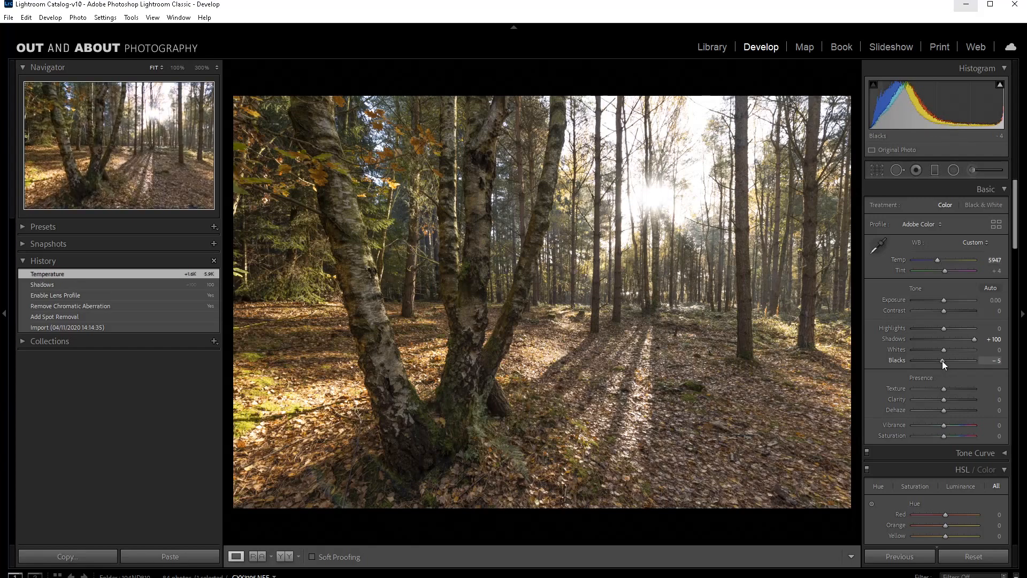
Step: Lower the photo's Blacks to −33
{"action": "left_click_drag", "start_coordinate": [943, 360], "coordinate": [930, 361]}
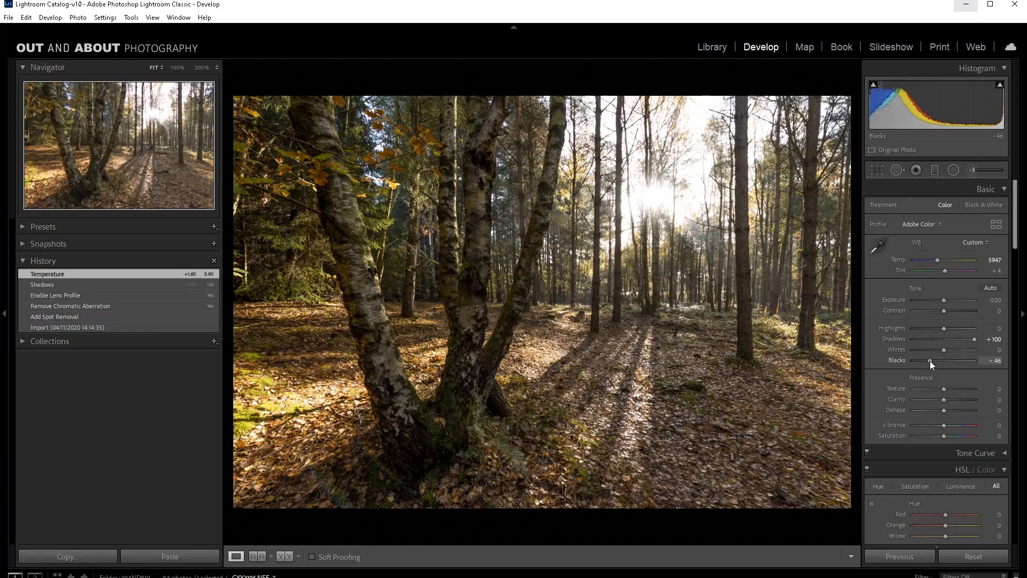
{"action": "left_click_drag", "start_coordinate": [930, 360], "coordinate": [934, 359]}
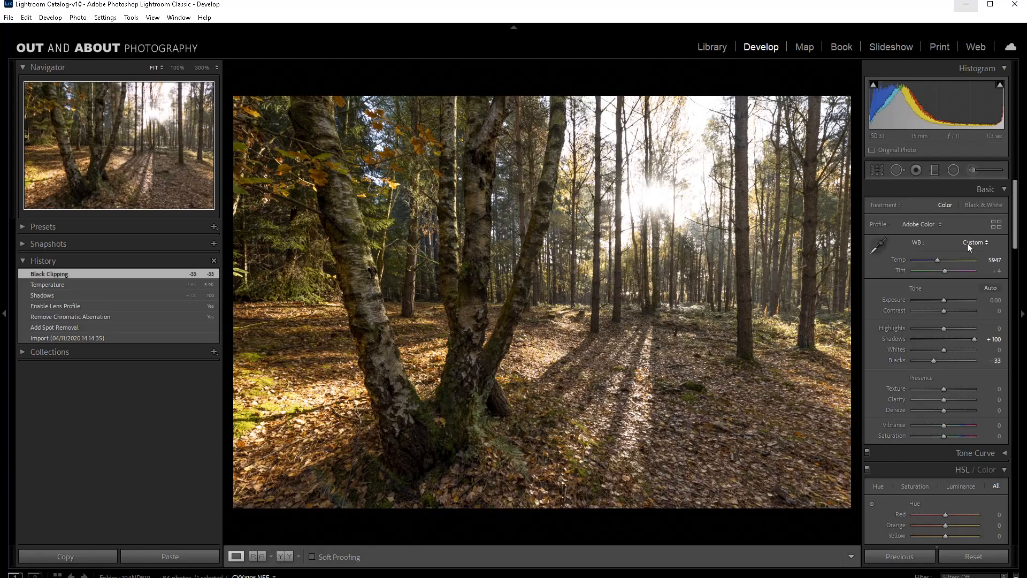
Step: Paint an Adjustment Brush mask over the shaded ground on the photo's right side and set its exposure to −1.11
{"action": "left_click", "coordinate": [973, 169]}
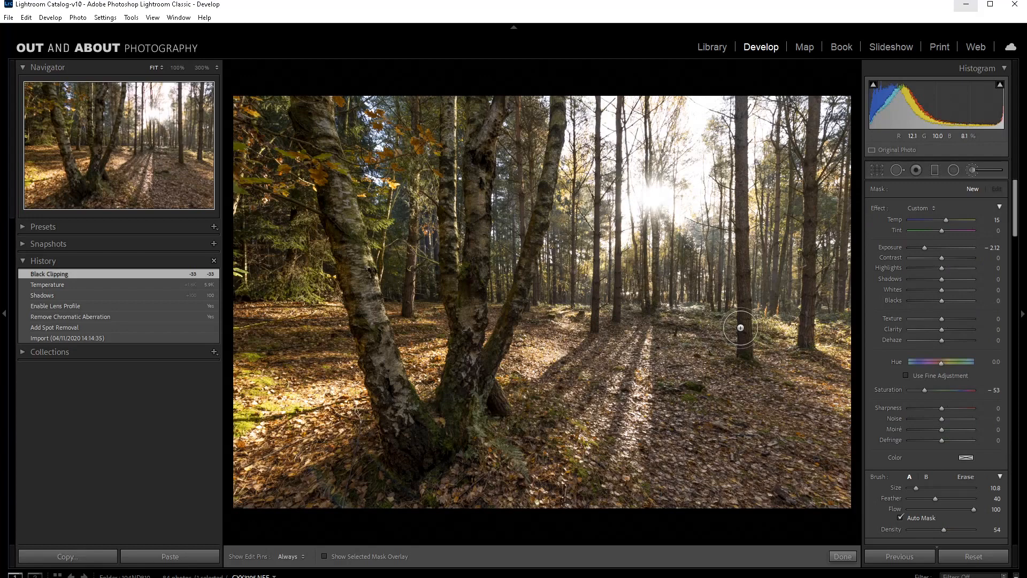
{"action": "mouse_move", "coordinate": [676, 335]}
{"action": "left_mouse_down"}
{"action": "mouse_move", "coordinate": [682, 471]}
{"action": "mouse_move", "coordinate": [691, 340]}
{"action": "mouse_move", "coordinate": [724, 515]}
{"action": "mouse_move", "coordinate": [723, 375]}
{"action": "mouse_move", "coordinate": [792, 497]}
{"action": "mouse_move", "coordinate": [853, 471]}
{"action": "mouse_move", "coordinate": [782, 469]}
{"action": "mouse_move", "coordinate": [758, 486]}
{"action": "mouse_move", "coordinate": [700, 384]}
{"action": "left_mouse_up"}
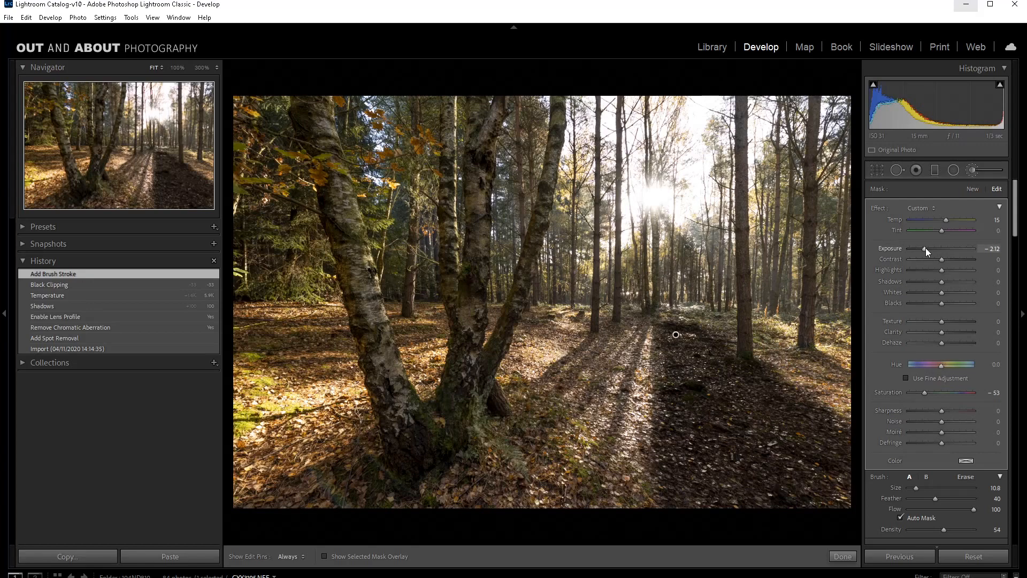
{"action": "left_click_drag", "start_coordinate": [928, 247], "coordinate": [932, 246]}
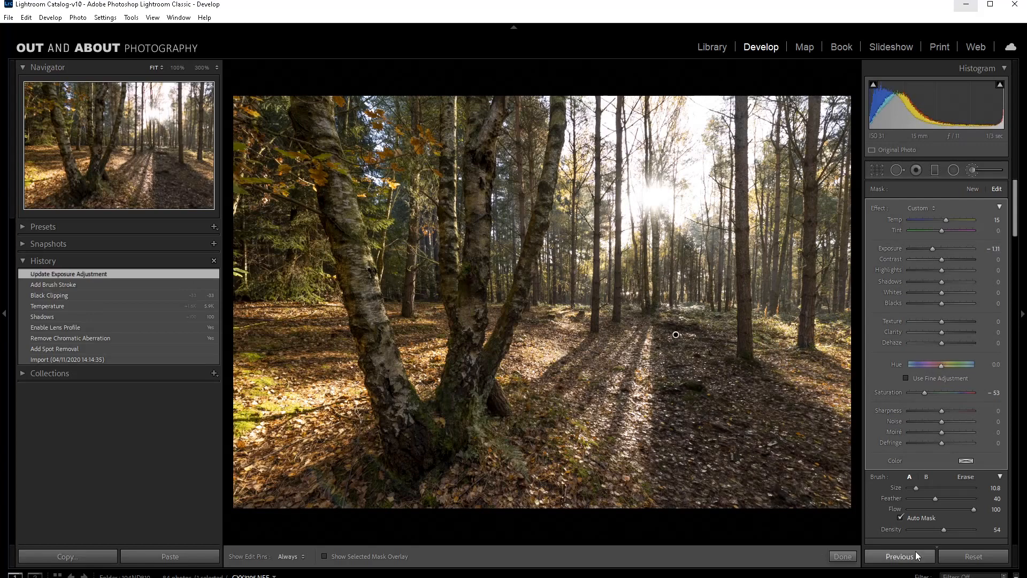
Step: Reduce the brush size to 5.1 and darken the long tree shadows across the central forest floor
{"action": "left_click_drag", "start_coordinate": [917, 490], "coordinate": [914, 489]}
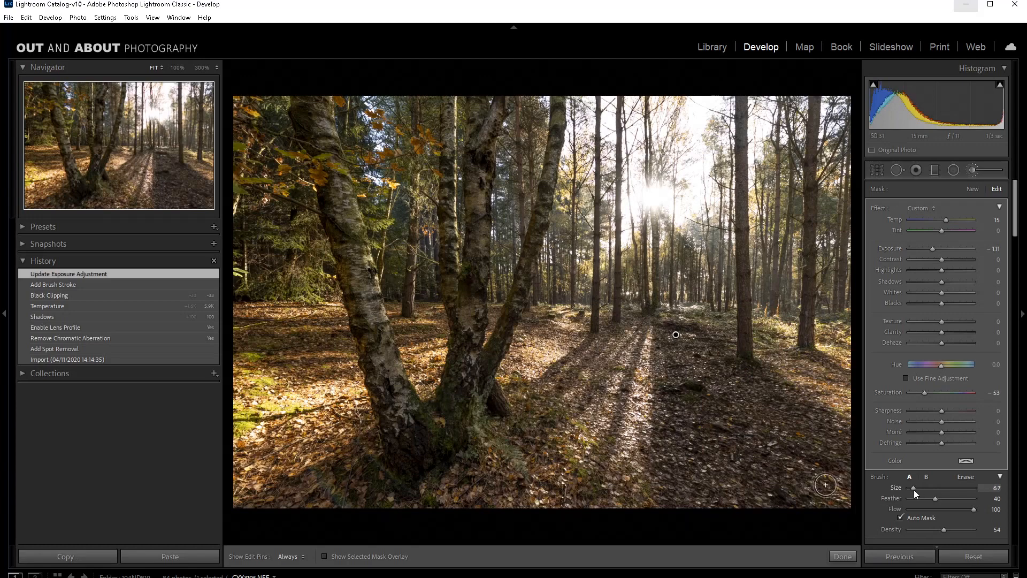
{"action": "key", "text": "h"}
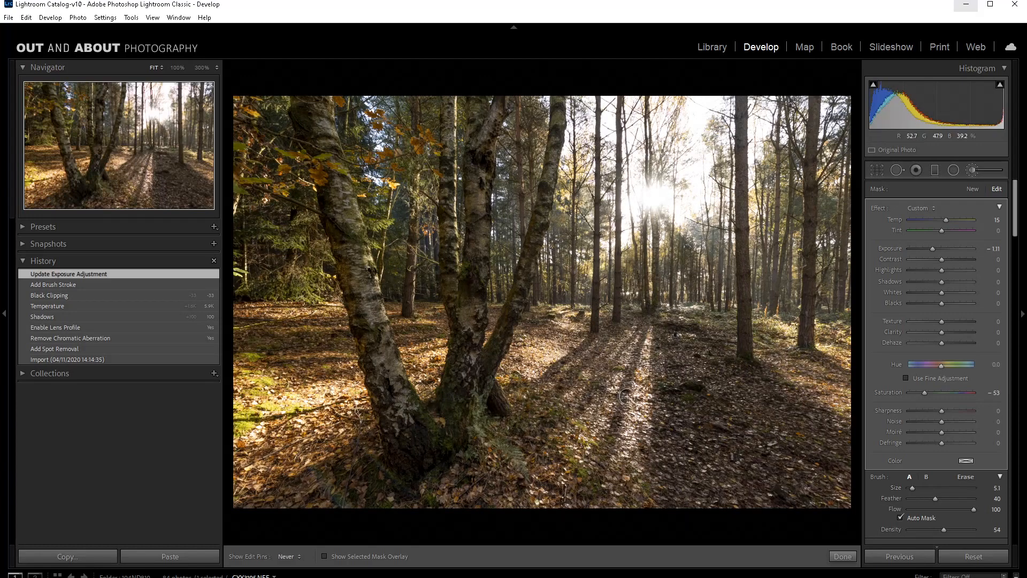
{"action": "mouse_move", "coordinate": [625, 396]}
{"action": "left_mouse_down"}
{"action": "mouse_move", "coordinate": [630, 370]}
{"action": "mouse_move", "coordinate": [592, 494]}
{"action": "mouse_move", "coordinate": [629, 345]}
{"action": "mouse_move", "coordinate": [580, 377]}
{"action": "left_mouse_up"}
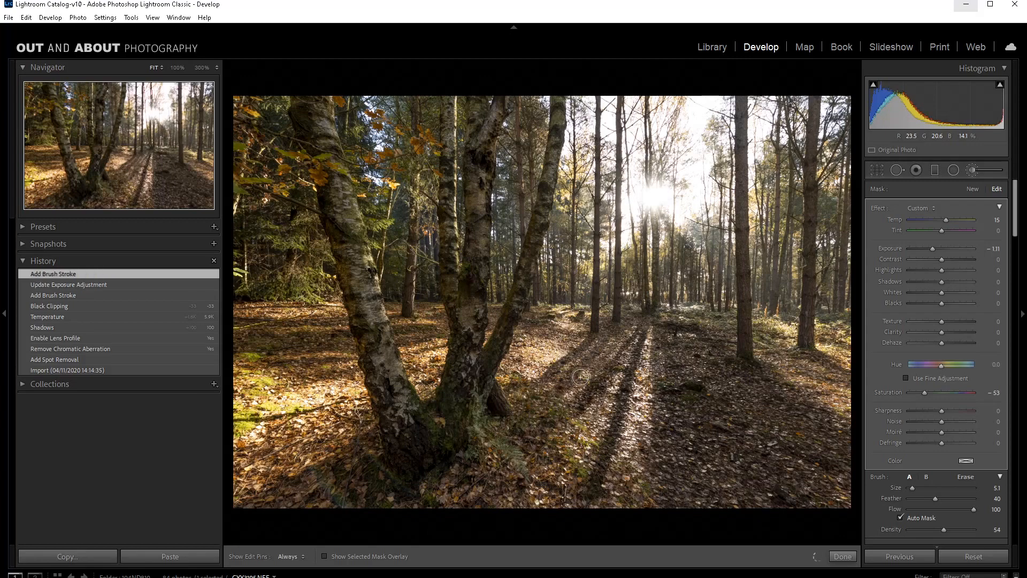
{"action": "key", "text": "h"}
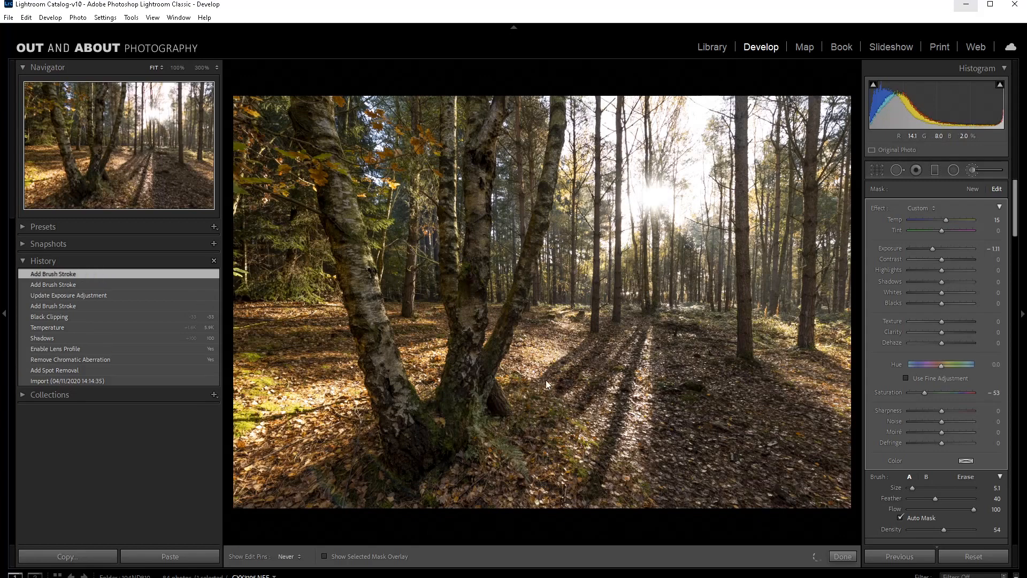
{"action": "left_click_drag", "start_coordinate": [545, 384], "coordinate": [590, 340]}
{"action": "key", "text": "h"}
Step: Darken the shadow bands on the ground behind and to the left of the birch trunks with the same mask
{"action": "key", "text": "h"}
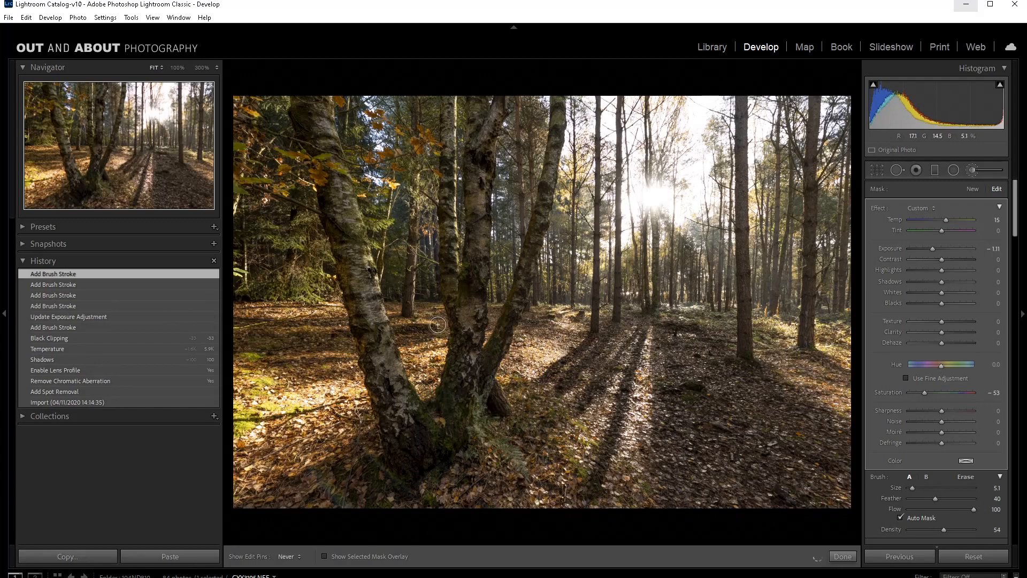
{"action": "left_click_drag", "start_coordinate": [438, 325], "coordinate": [396, 347]}
{"action": "key", "text": "h"}
{"action": "key", "text": "h"}
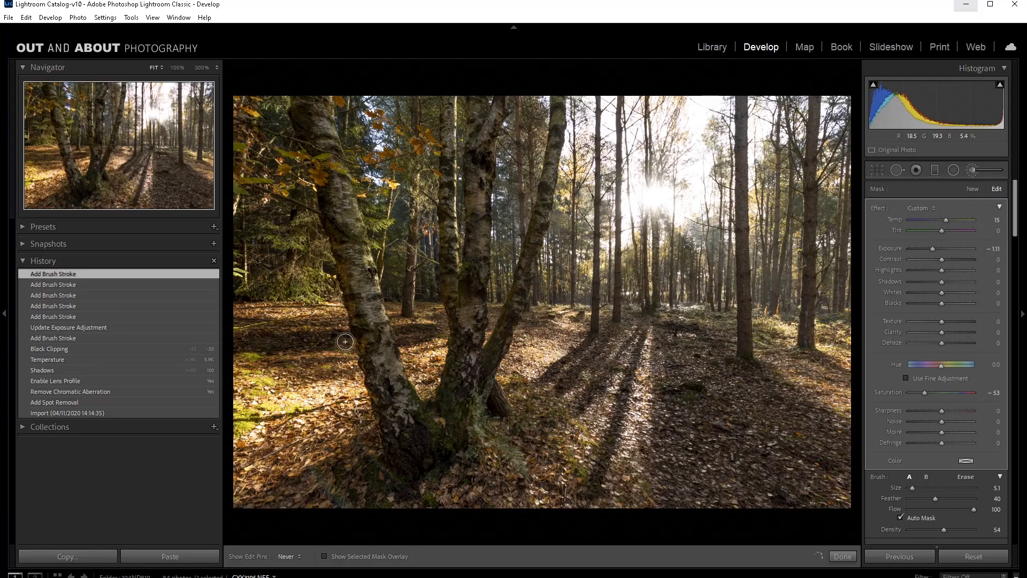
{"action": "key", "text": "h"}
{"action": "mouse_move", "coordinate": [345, 341]}
{"action": "left_mouse_down"}
{"action": "mouse_move", "coordinate": [242, 326]}
{"action": "mouse_move", "coordinate": [296, 379]}
{"action": "mouse_move", "coordinate": [337, 381]}
{"action": "left_mouse_up"}
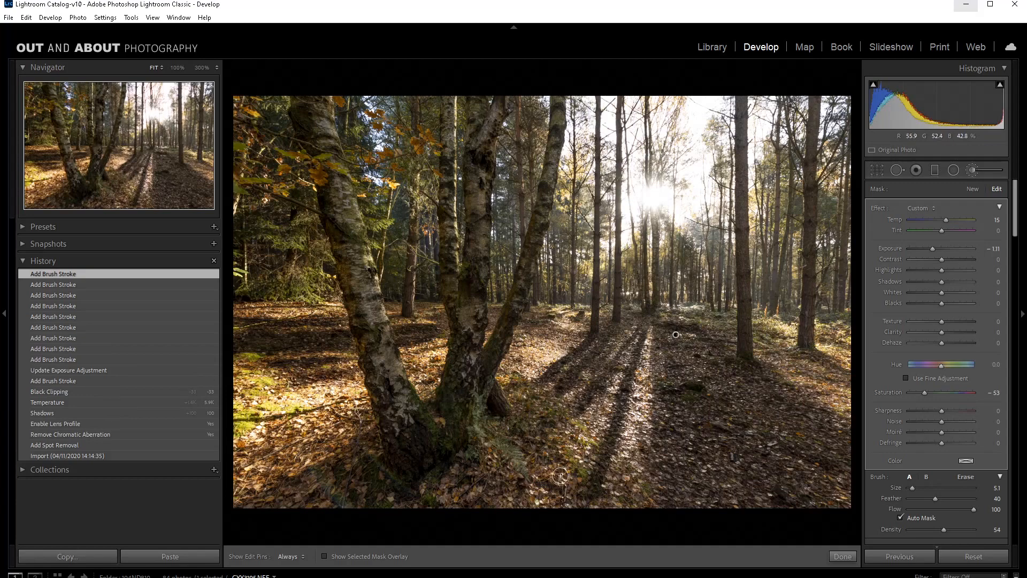
Step: Brush over the shadows on the ground near the right-hand trees and finish the darkening mask
{"action": "key", "text": "h"}
{"action": "left_click_drag", "start_coordinate": [836, 364], "coordinate": [756, 371]}
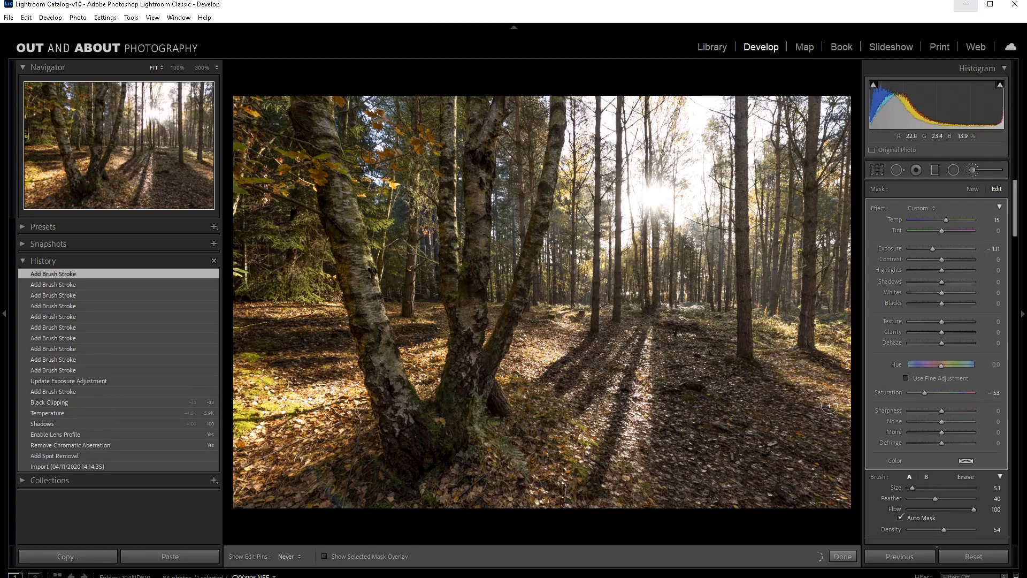
{"action": "key", "text": "h"}
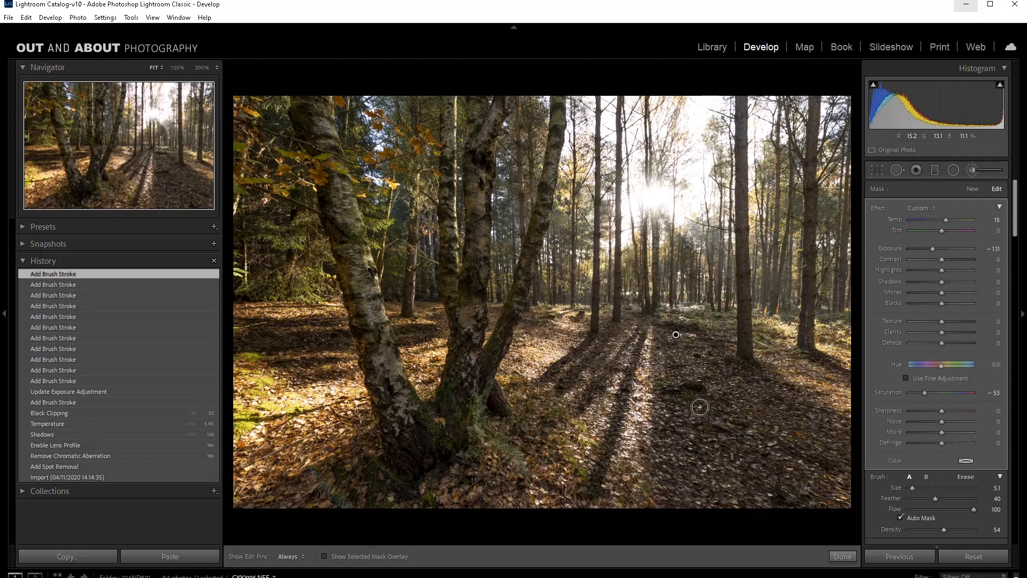
{"action": "left_click", "coordinate": [840, 556]}
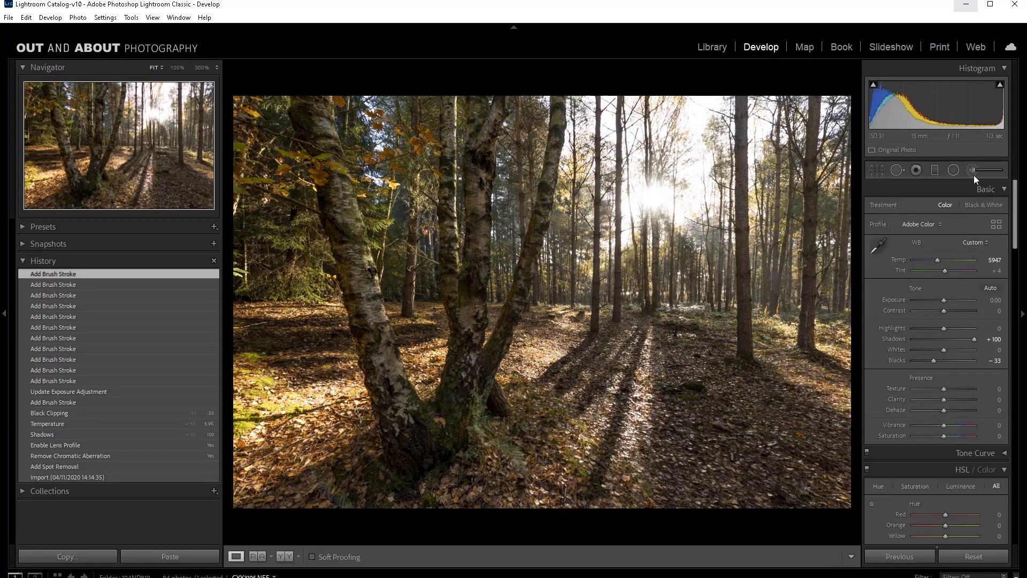
Step: Start a new Adjustment Brush mask with exposure 0.91 and paint the sunlit strip between the central tree shadows
{"action": "left_click", "coordinate": [972, 174]}
{"action": "left_click_drag", "start_coordinate": [927, 250], "coordinate": [950, 248]}
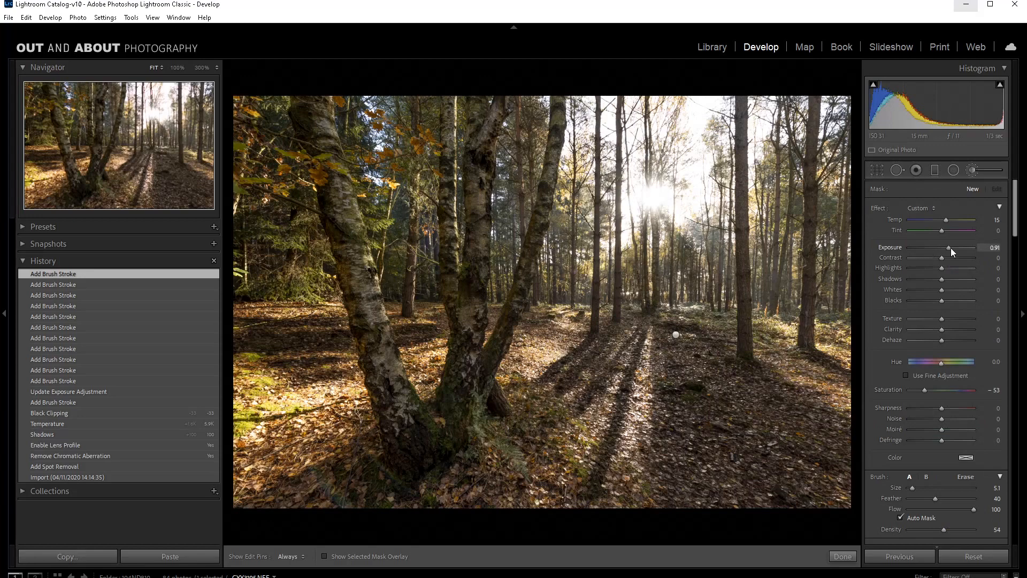
{"action": "key", "text": "h"}
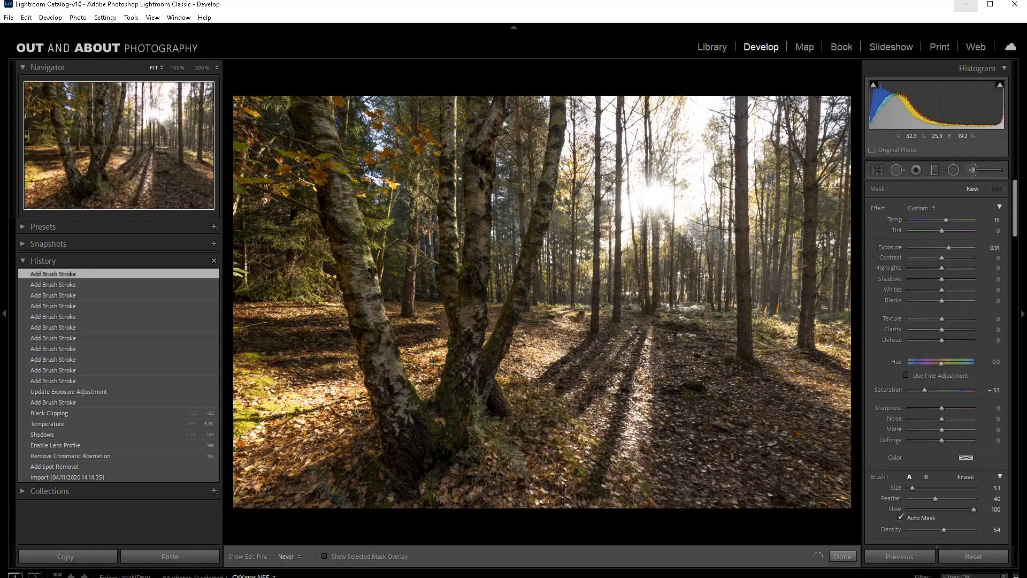
{"action": "left_click_drag", "start_coordinate": [642, 377], "coordinate": [629, 434]}
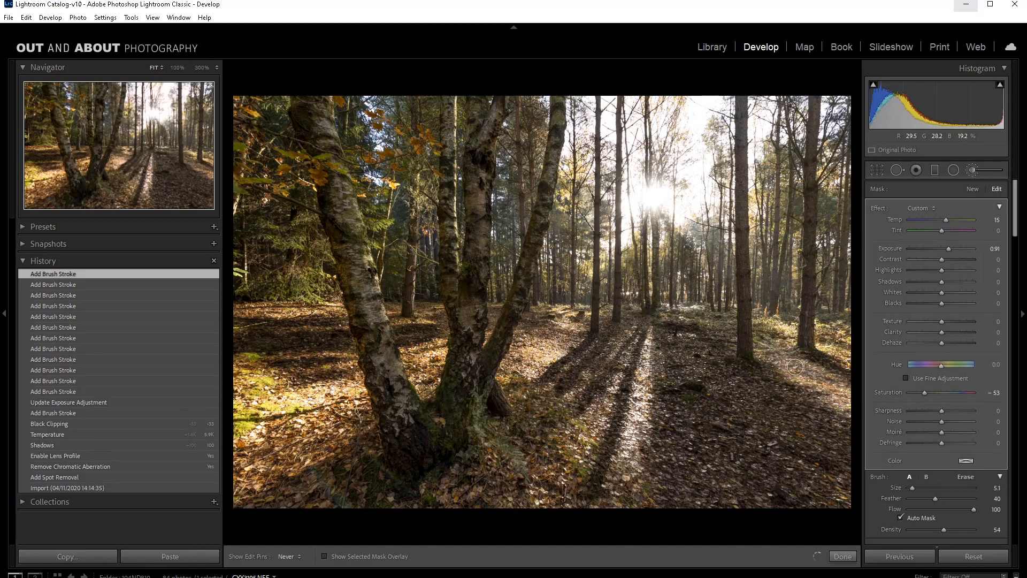
{"action": "key", "text": "h"}
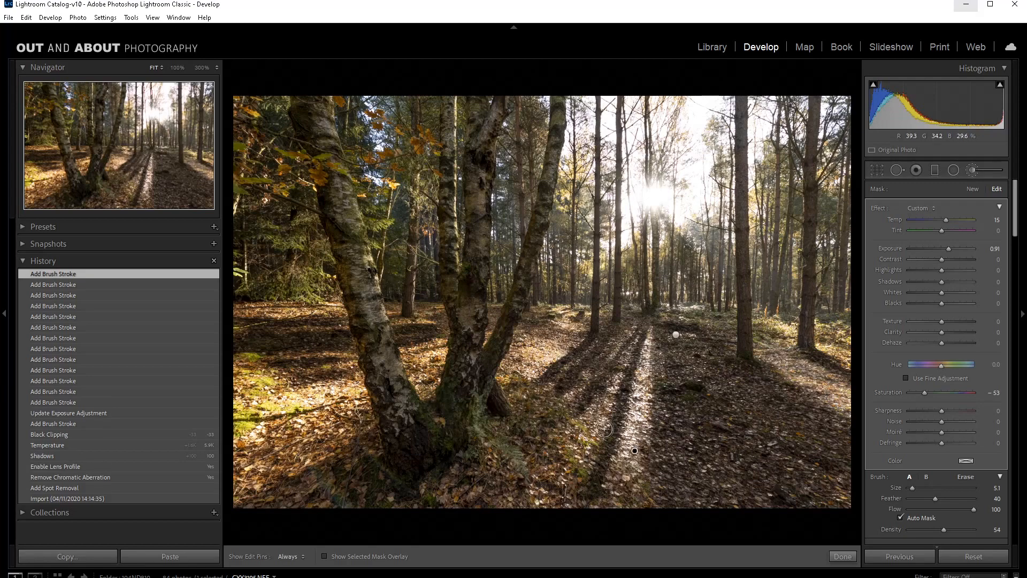
Step: Brighten the remaining light strips towards the birch and the sunlit ground below the background trees
{"action": "left_click_drag", "start_coordinate": [605, 428], "coordinate": [568, 405]}
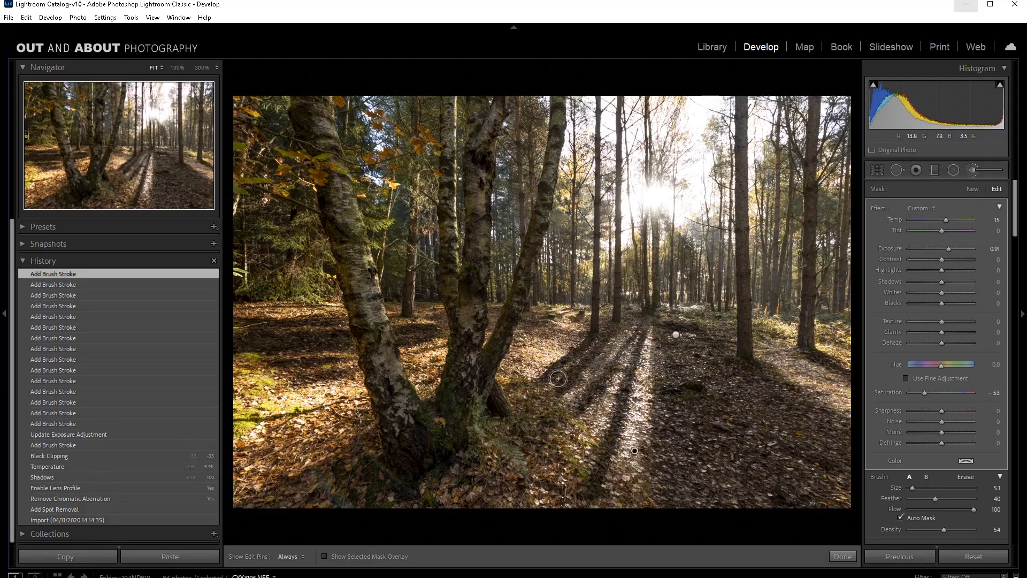
{"action": "left_click_drag", "start_coordinate": [594, 347], "coordinate": [558, 378]}
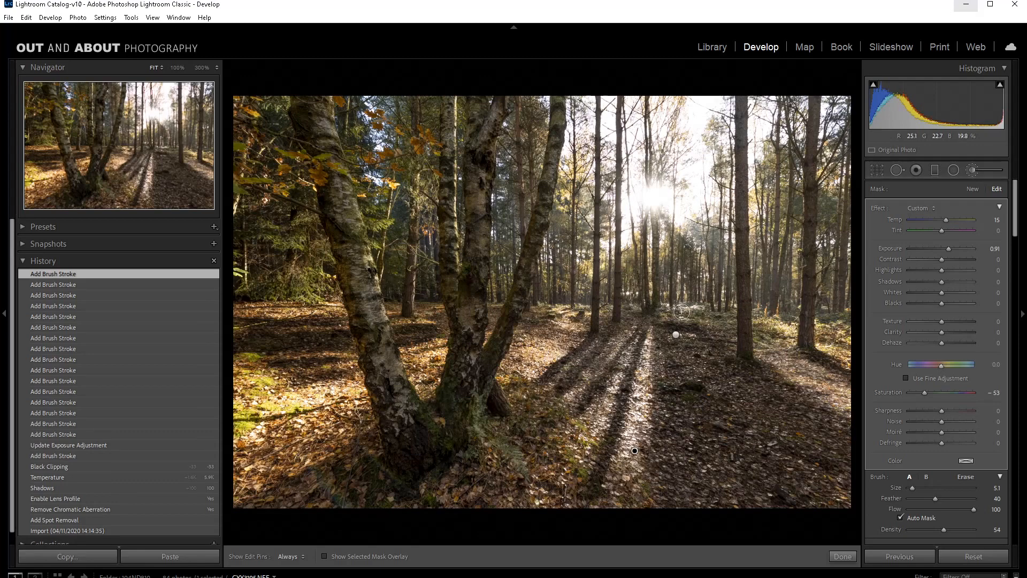
{"action": "left_click_drag", "start_coordinate": [682, 312], "coordinate": [721, 319]}
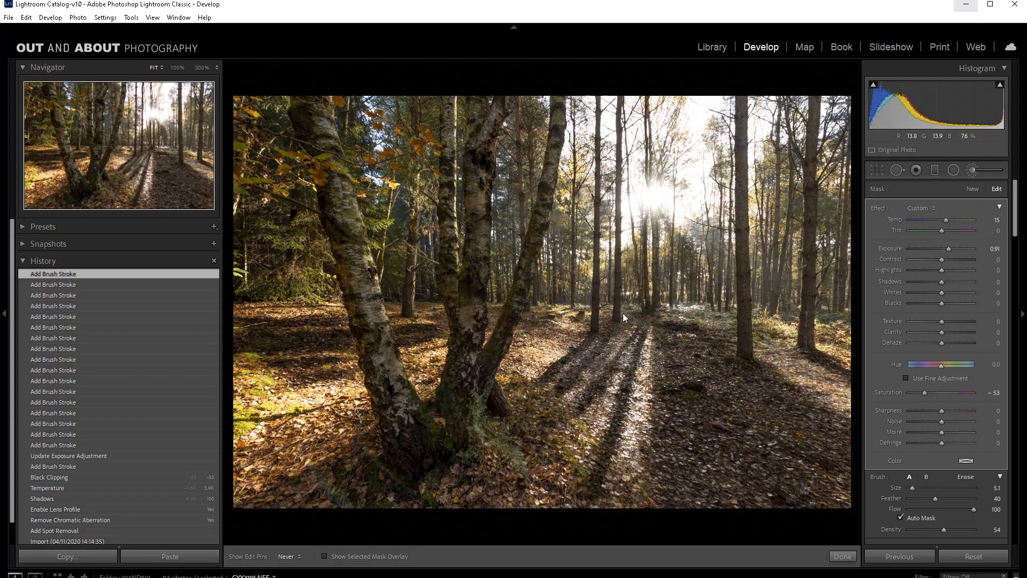
{"action": "key", "text": "h"}
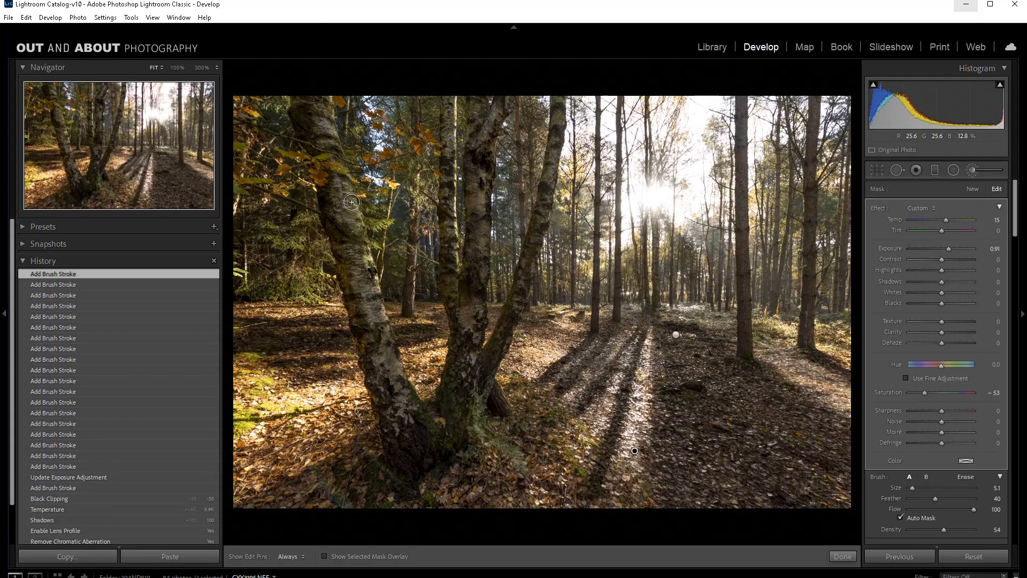
Step: Brighten the left and middle birch trunks with the same brush mask and finish the brush adjustment
{"action": "left_click_drag", "start_coordinate": [352, 202], "coordinate": [402, 380]}
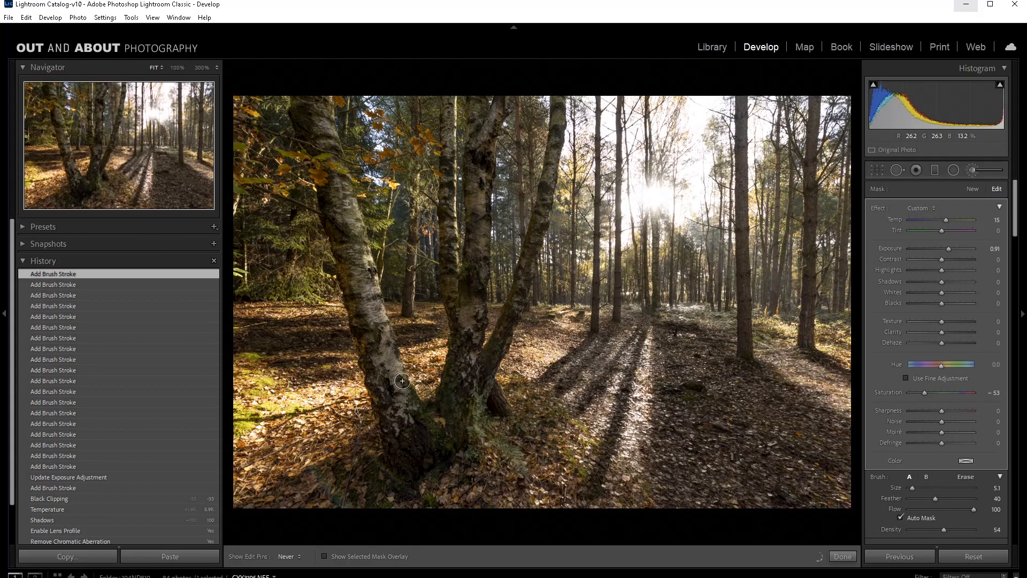
{"action": "left_click_drag", "start_coordinate": [332, 105], "coordinate": [345, 192]}
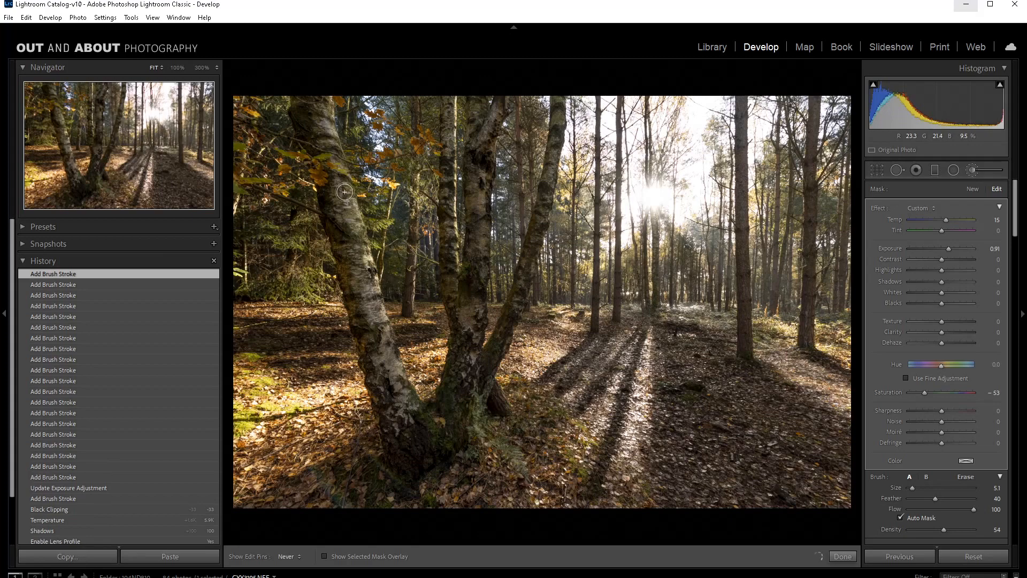
{"action": "left_click_drag", "start_coordinate": [345, 192], "coordinate": [344, 182]}
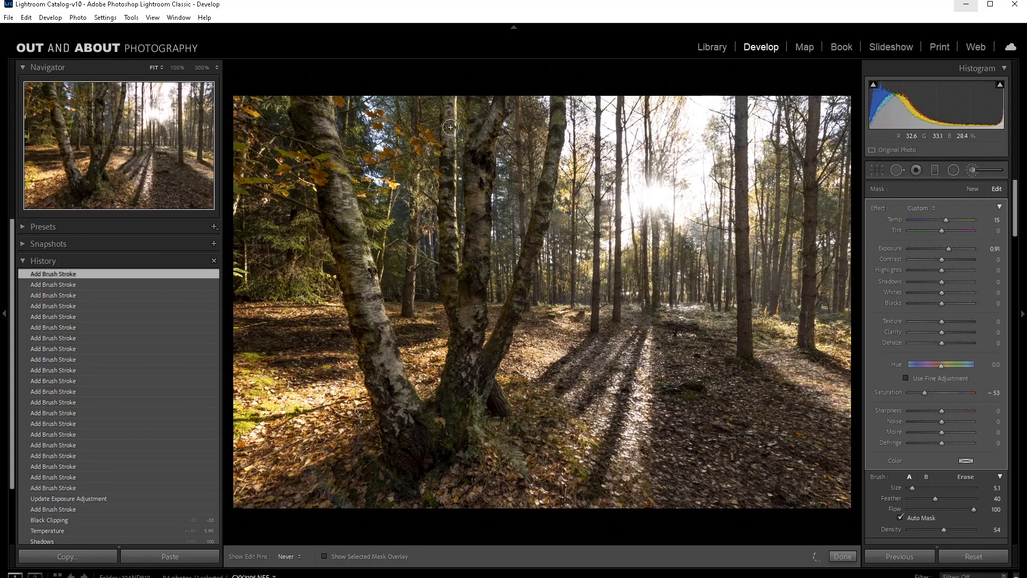
{"action": "left_click_drag", "start_coordinate": [451, 127], "coordinate": [450, 264]}
{"action": "key", "text": "h"}
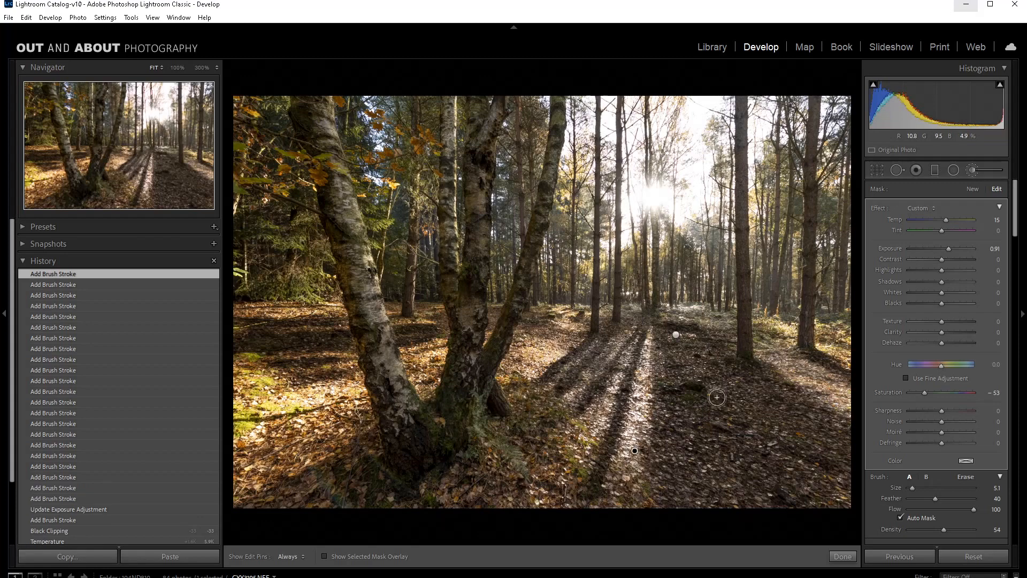
{"action": "left_click", "coordinate": [842, 557]}
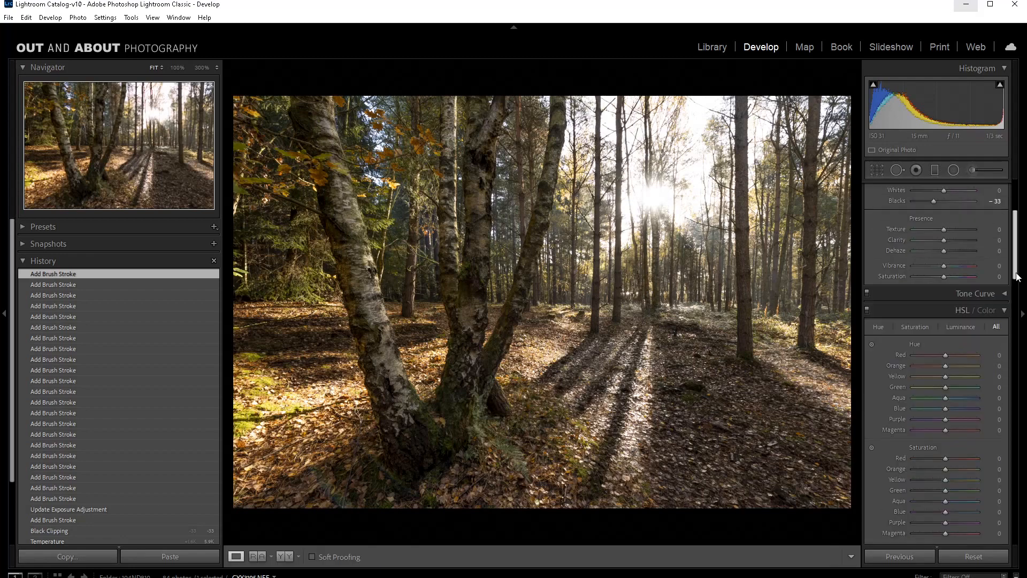
Step: Set the HSL saturation of Red to +62 and Orange to +60
{"action": "left_click_drag", "start_coordinate": [1016, 276], "coordinate": [1020, 299]}
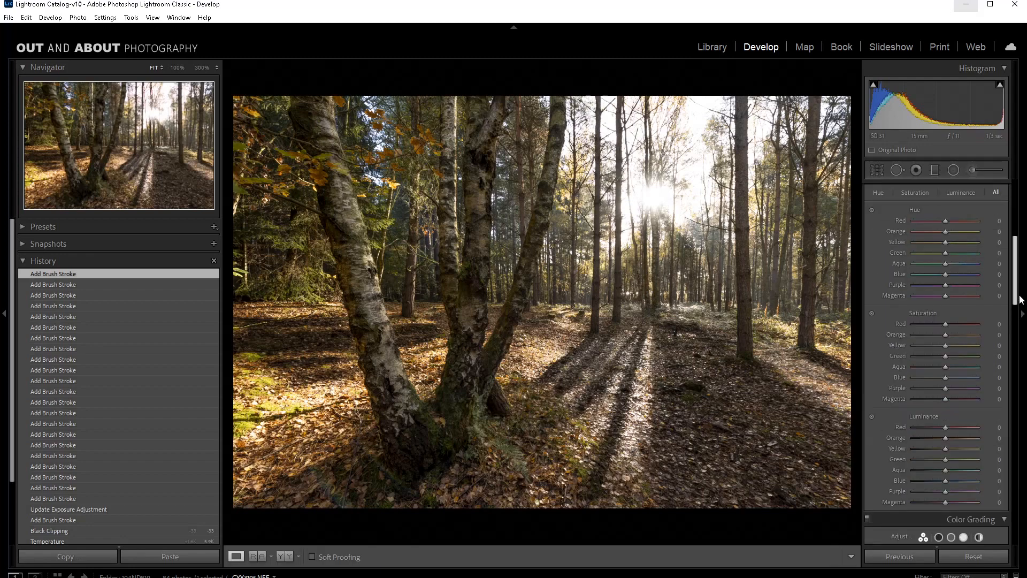
{"action": "left_click_drag", "start_coordinate": [946, 324], "coordinate": [951, 324]}
{"action": "left_click_drag", "start_coordinate": [950, 325], "coordinate": [965, 324]}
{"action": "left_click", "coordinate": [967, 333]}
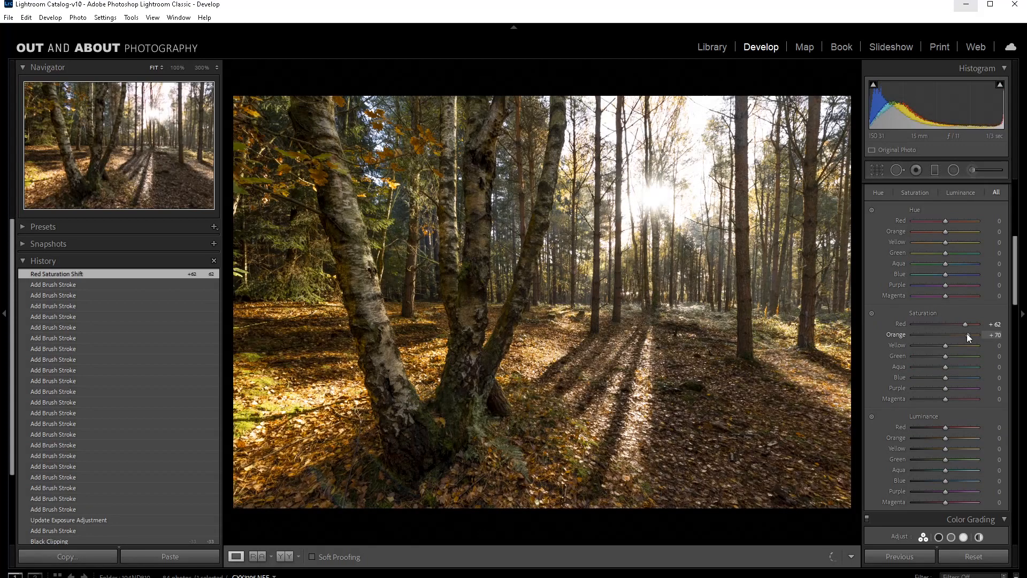
{"action": "left_click_drag", "start_coordinate": [967, 334], "coordinate": [964, 335]}
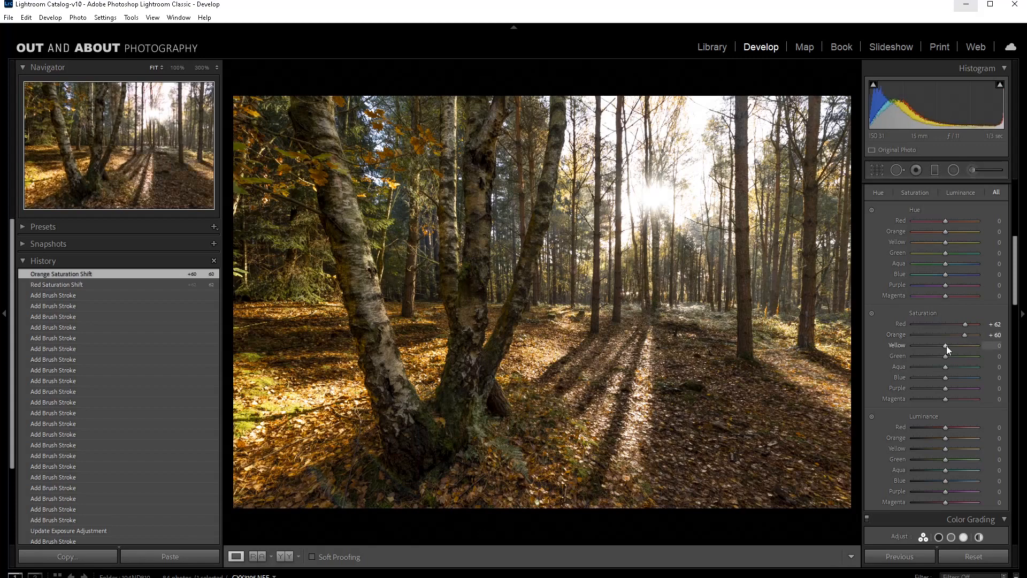
Step: Set the HSL saturation of Green to +67
{"action": "left_click_drag", "start_coordinate": [950, 355], "coordinate": [957, 354]}
{"action": "left_click_drag", "start_coordinate": [957, 355], "coordinate": [966, 356]}
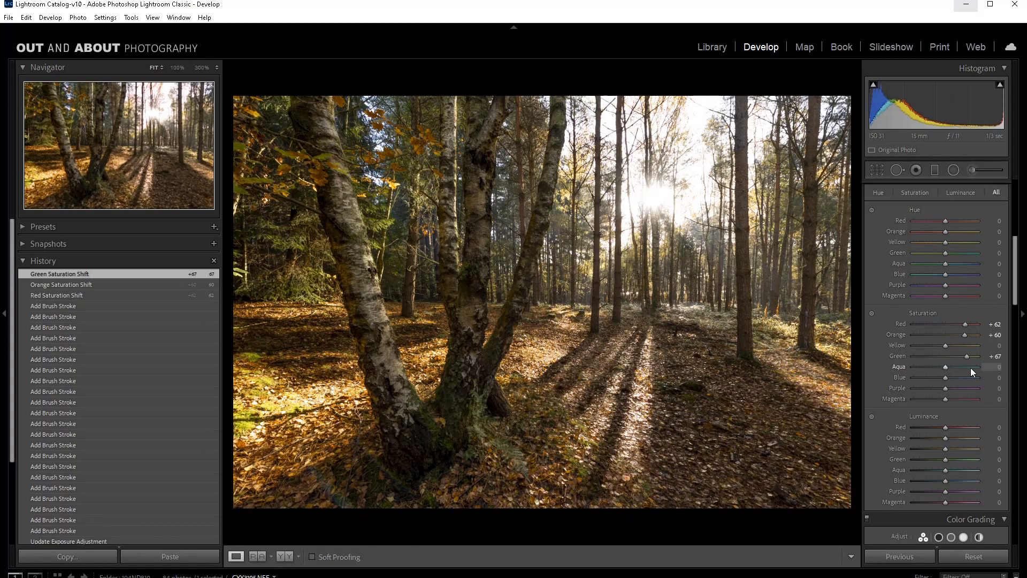
Step: Darken the photo's edges with a post-crop vignette amount of -25 in Highlight Priority style
{"action": "left_click_drag", "start_coordinate": [1015, 296], "coordinate": [1016, 417]}
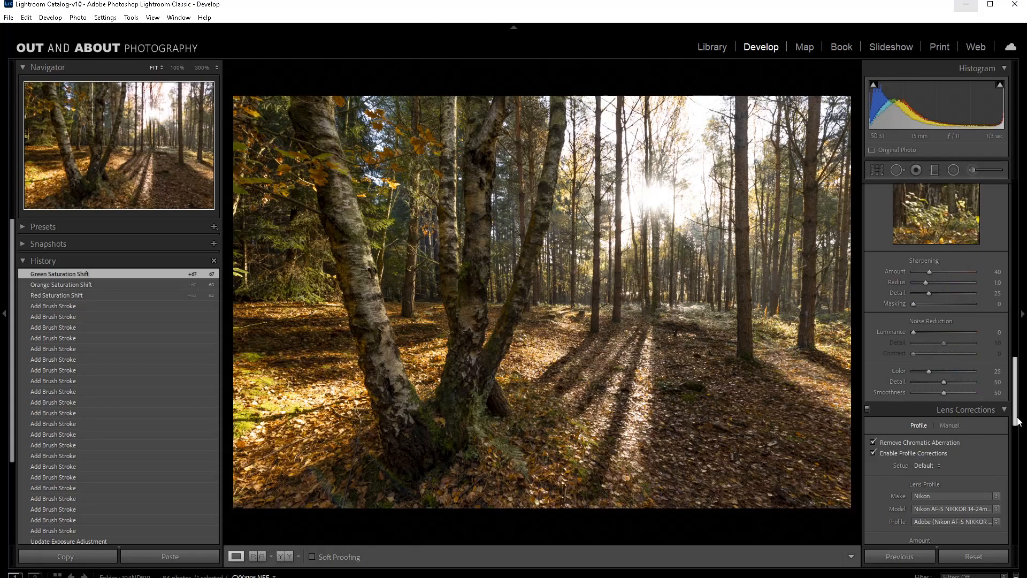
{"action": "left_click_drag", "start_coordinate": [1018, 421], "coordinate": [1018, 526]}
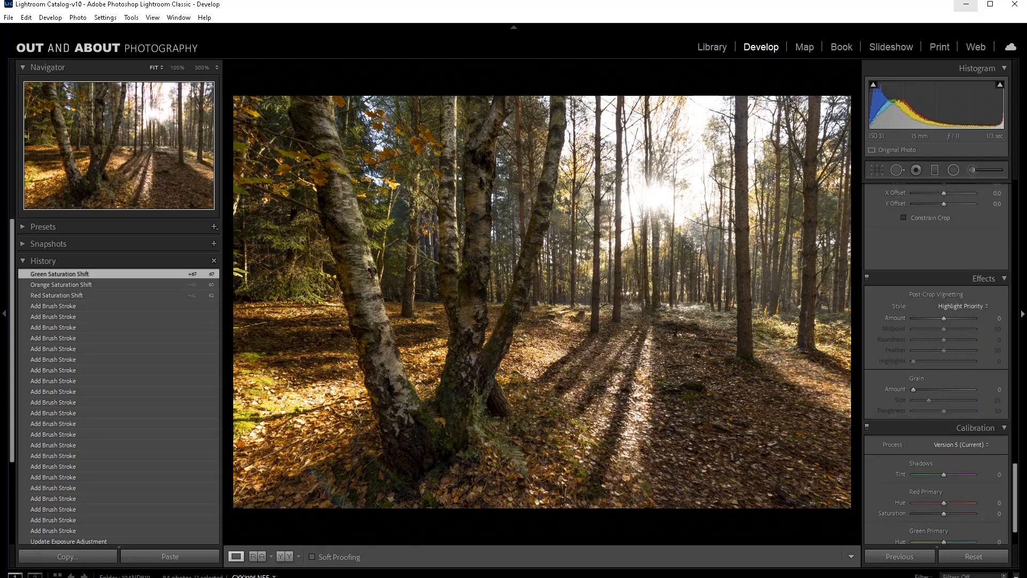
{"action": "left_click_drag", "start_coordinate": [943, 318], "coordinate": [939, 320]}
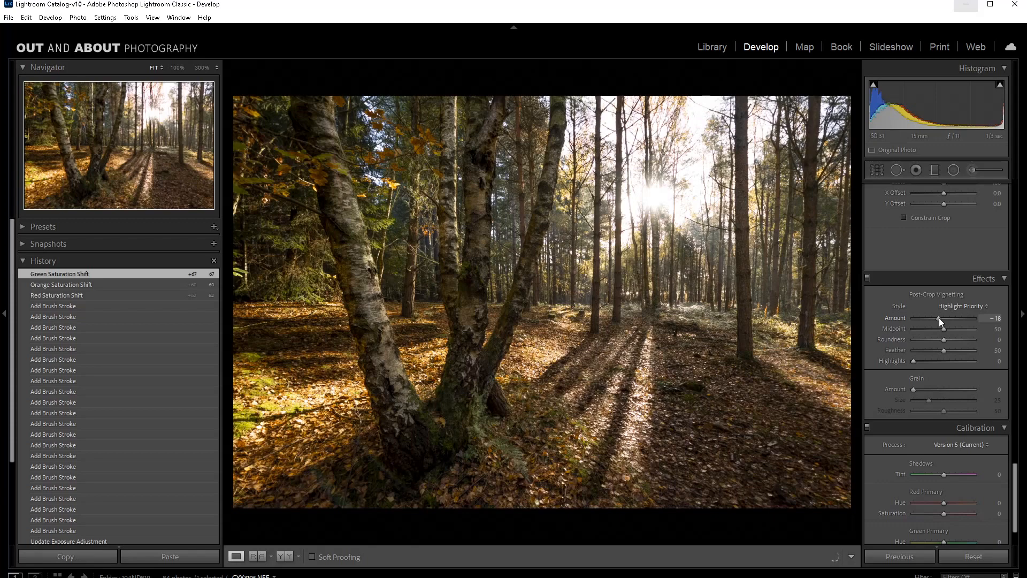
{"action": "left_click_drag", "start_coordinate": [939, 318], "coordinate": [936, 318]}
{"action": "scroll", "coordinate": [1018, 470], "scroll_direction": "up", "scroll_amount": 1}
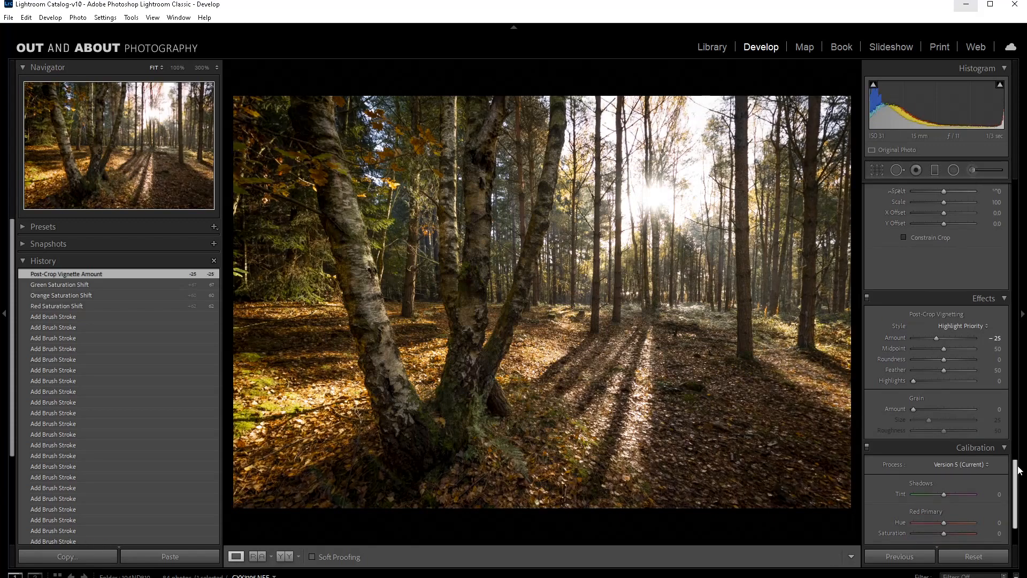
Step: Set the photo's Dehaze to +32
{"action": "left_click_drag", "start_coordinate": [1018, 466], "coordinate": [1016, 186]}
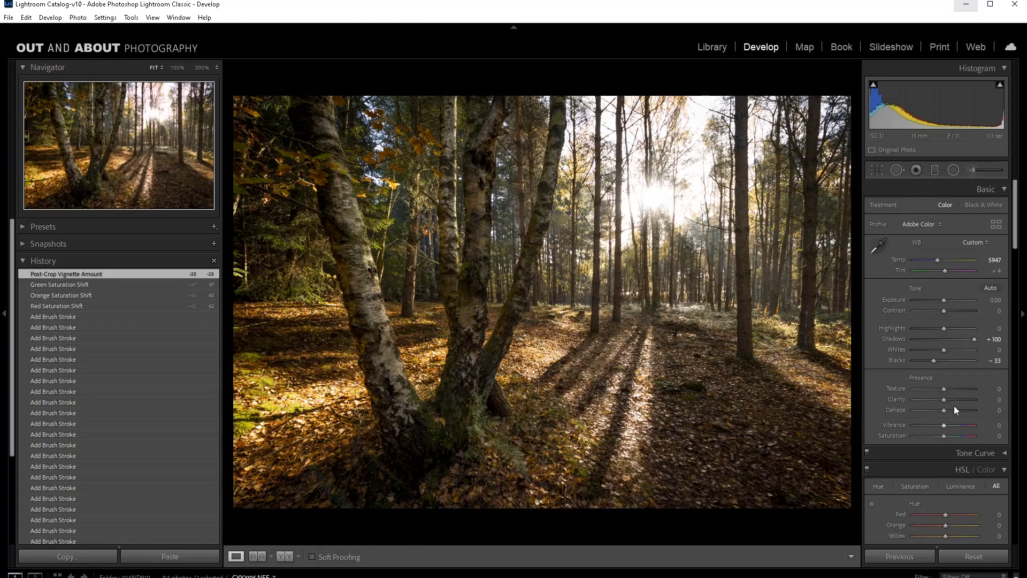
{"action": "left_click_drag", "start_coordinate": [954, 406], "coordinate": [952, 410]}
{"action": "left_click_drag", "start_coordinate": [952, 410], "coordinate": [953, 410]}
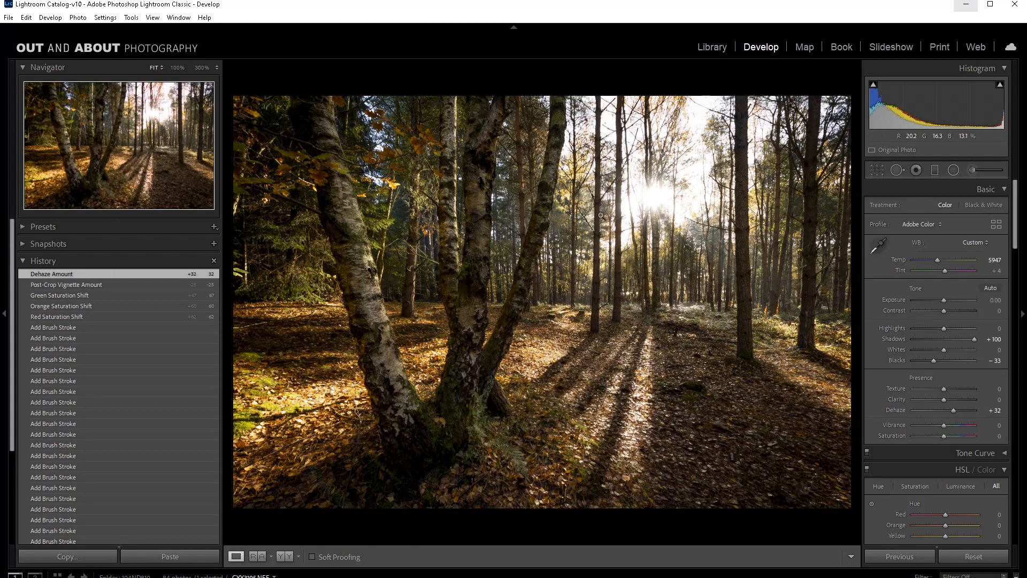
Step: Add a tilted graduated filter from the upper-right sky down to the forest floor, with exposure -1.04, and finish it
{"action": "left_click", "coordinate": [935, 169]}
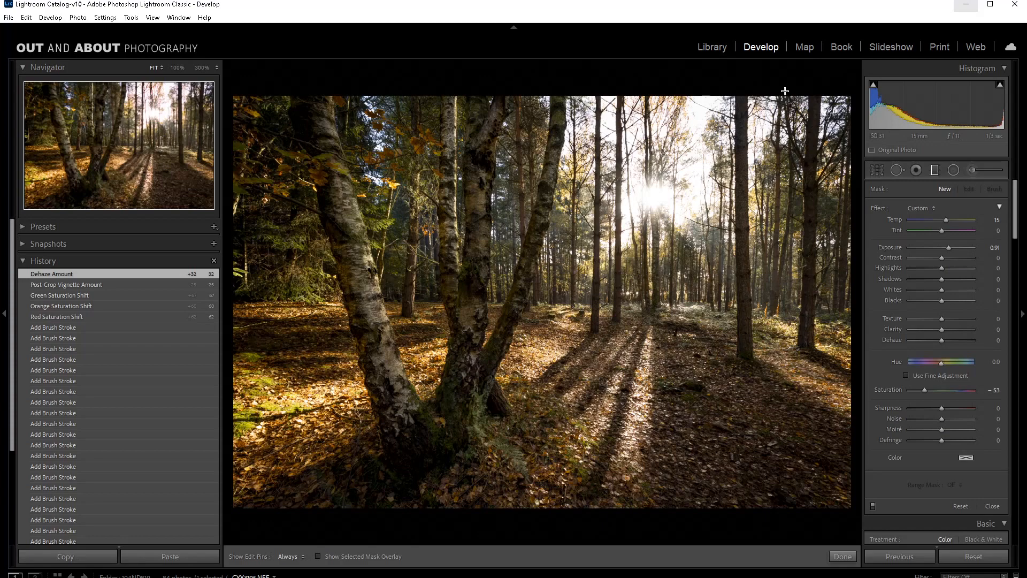
{"action": "left_click_drag", "start_coordinate": [784, 91], "coordinate": [661, 405]}
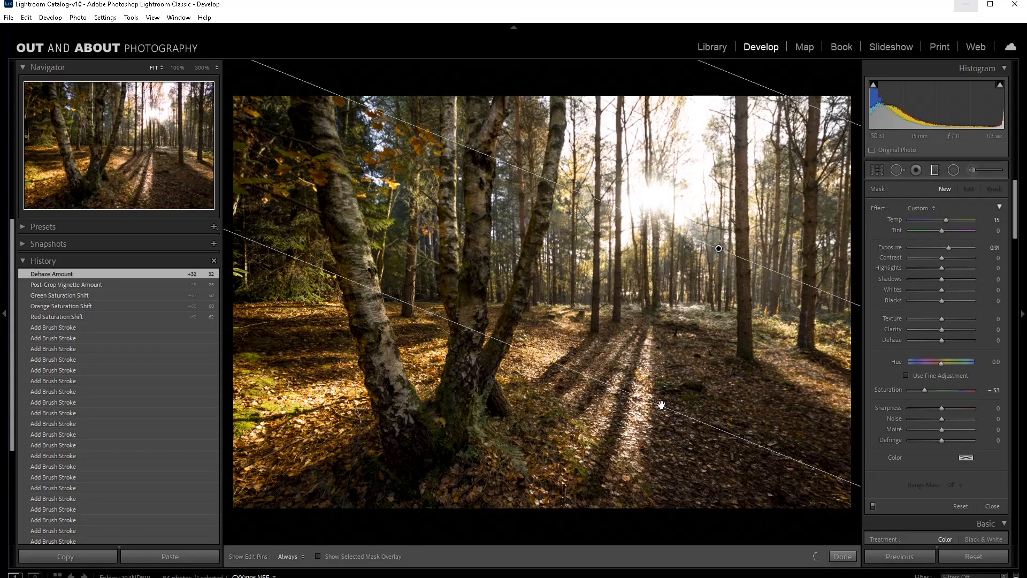
{"action": "left_click_drag", "start_coordinate": [948, 247], "coordinate": [932, 248]}
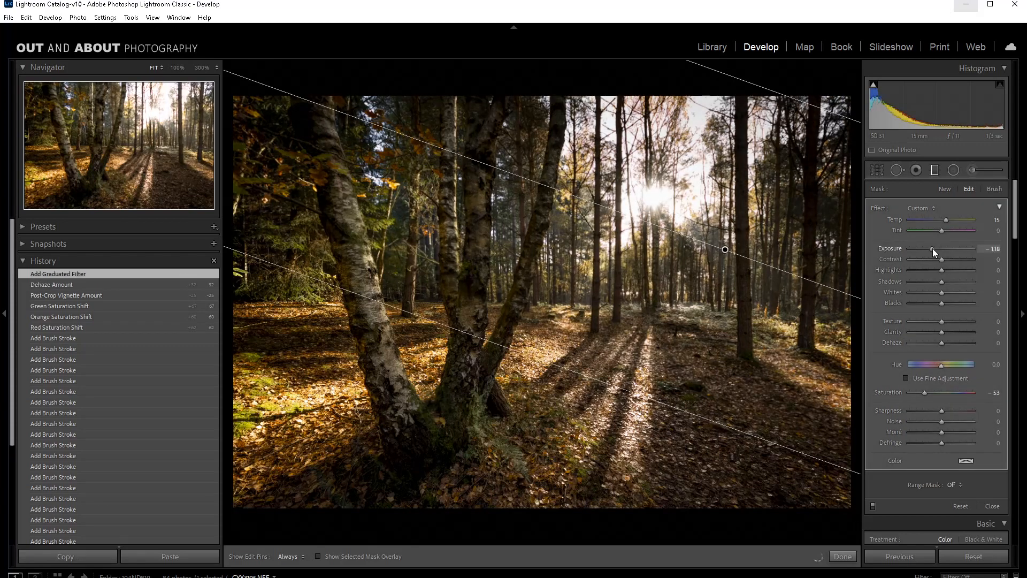
{"action": "left_click_drag", "start_coordinate": [932, 248], "coordinate": [934, 248]}
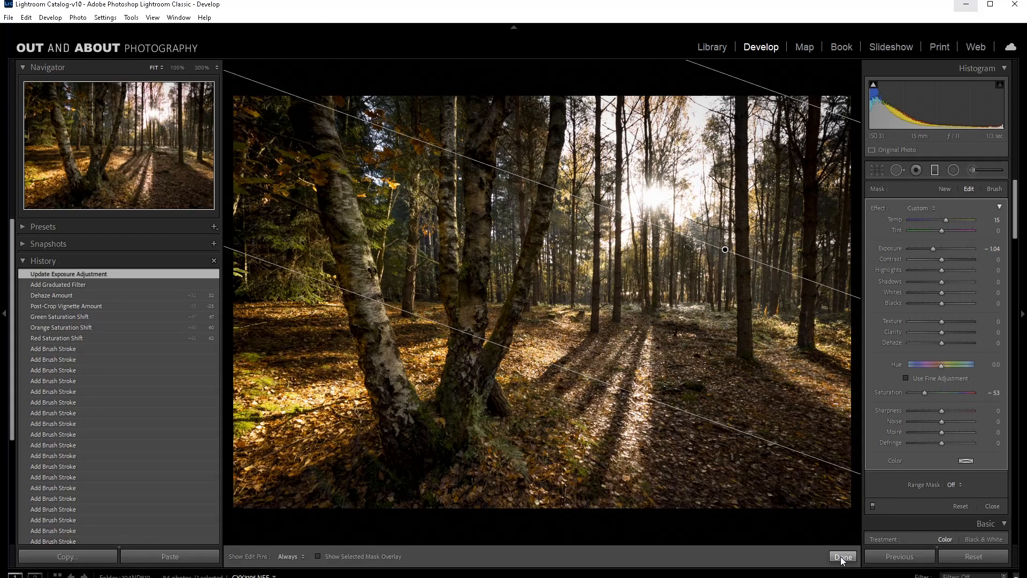
{"action": "left_click", "coordinate": [842, 556]}
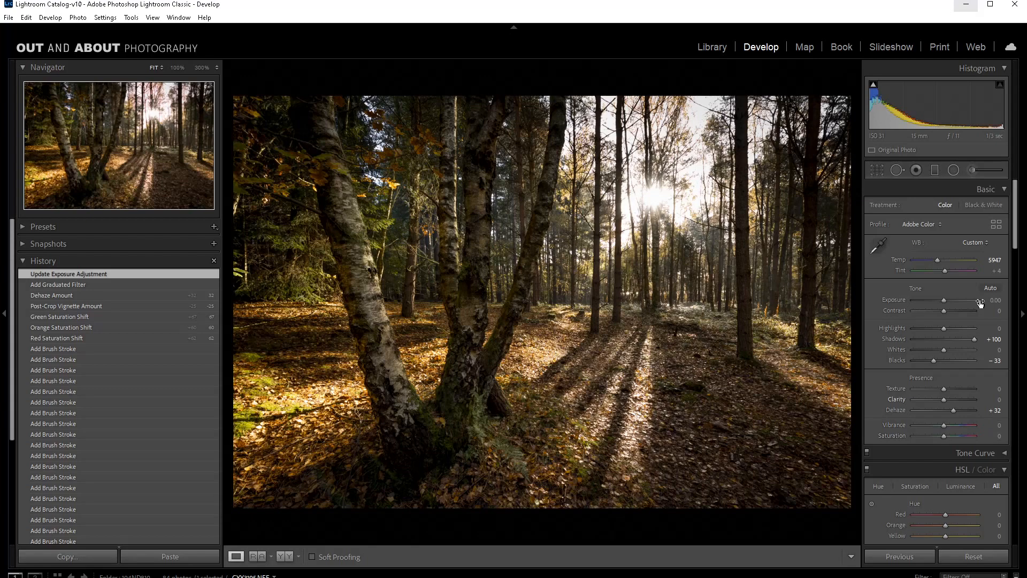
Step: Paint a new Adjustment Brush mask with exposure 0.91 over the left and two middle birch trunks, with the mask overlay shown
{"action": "key", "text": "k"}
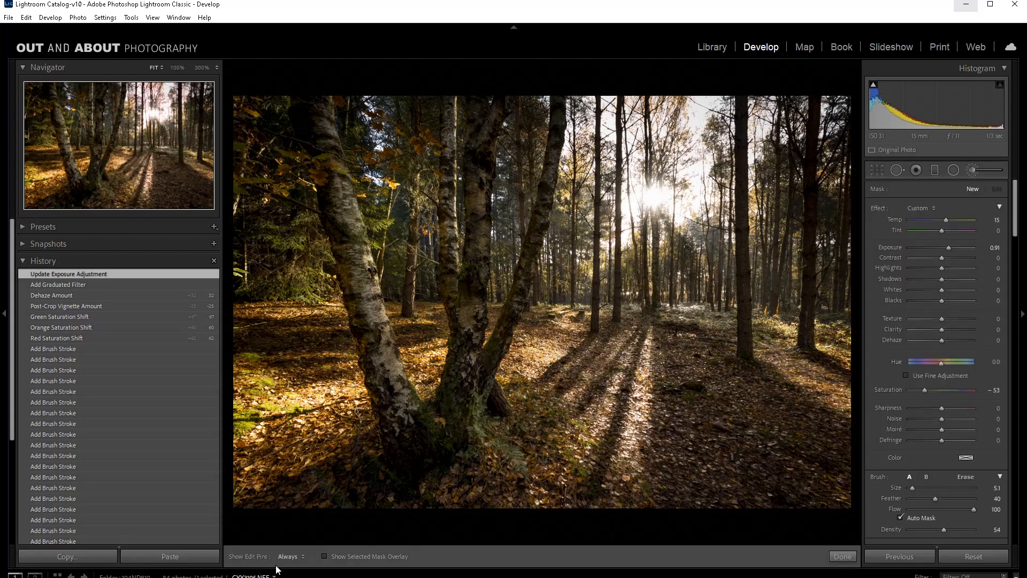
{"action": "key", "text": "o"}
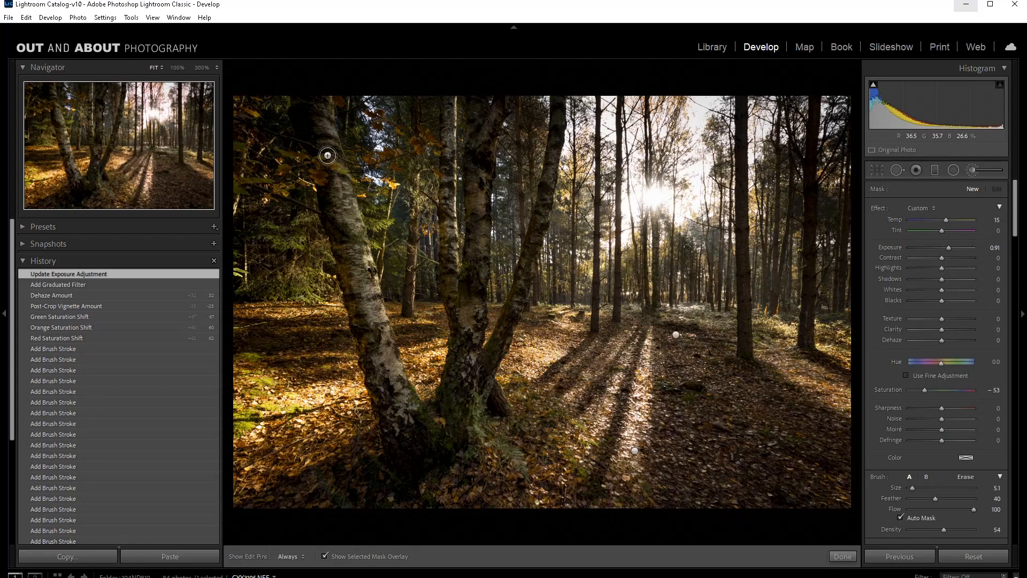
{"action": "mouse_move", "coordinate": [328, 155]}
{"action": "left_mouse_down"}
{"action": "mouse_move", "coordinate": [345, 255]}
{"action": "mouse_move", "coordinate": [342, 236]}
{"action": "left_mouse_up"}
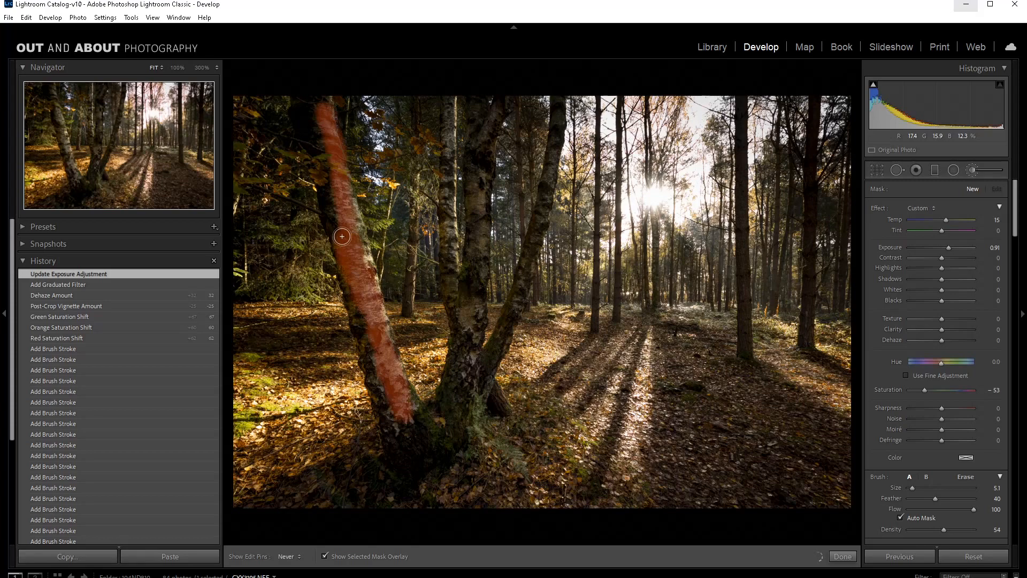
{"action": "left_click_drag", "start_coordinate": [342, 237], "coordinate": [390, 429]}
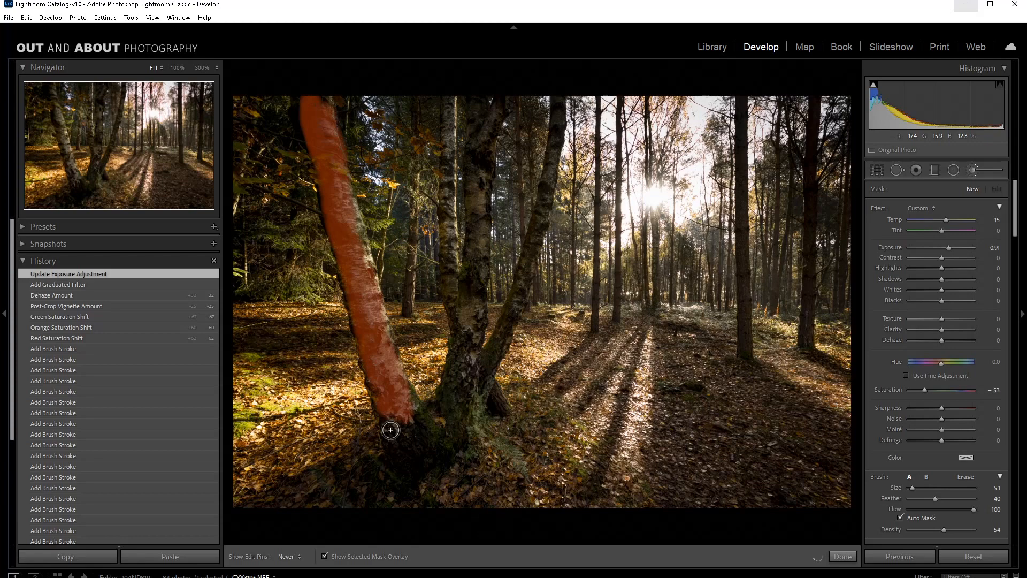
{"action": "left_click_drag", "start_coordinate": [489, 117], "coordinate": [465, 200]}
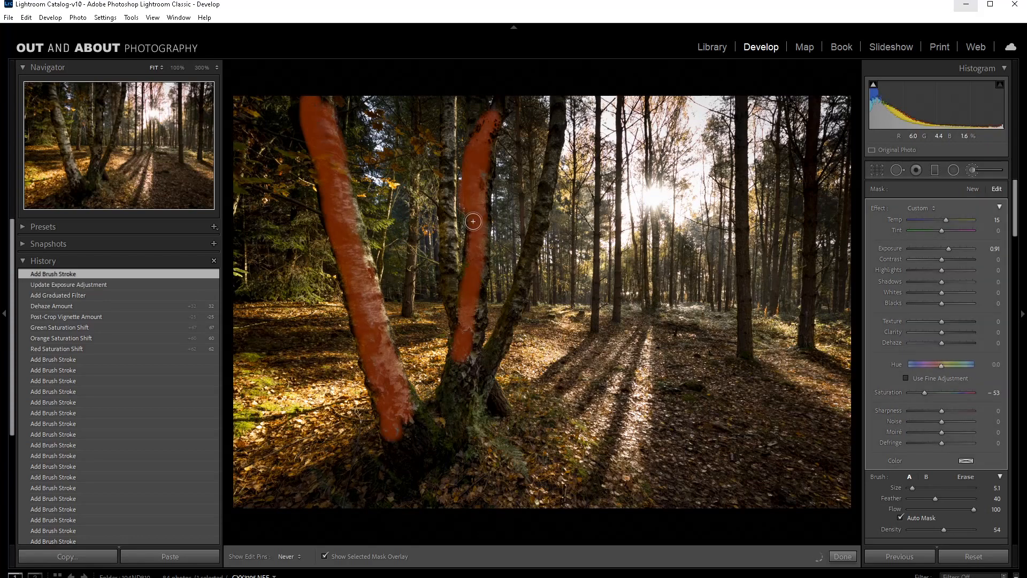
{"action": "left_click_drag", "start_coordinate": [448, 102], "coordinate": [455, 305]}
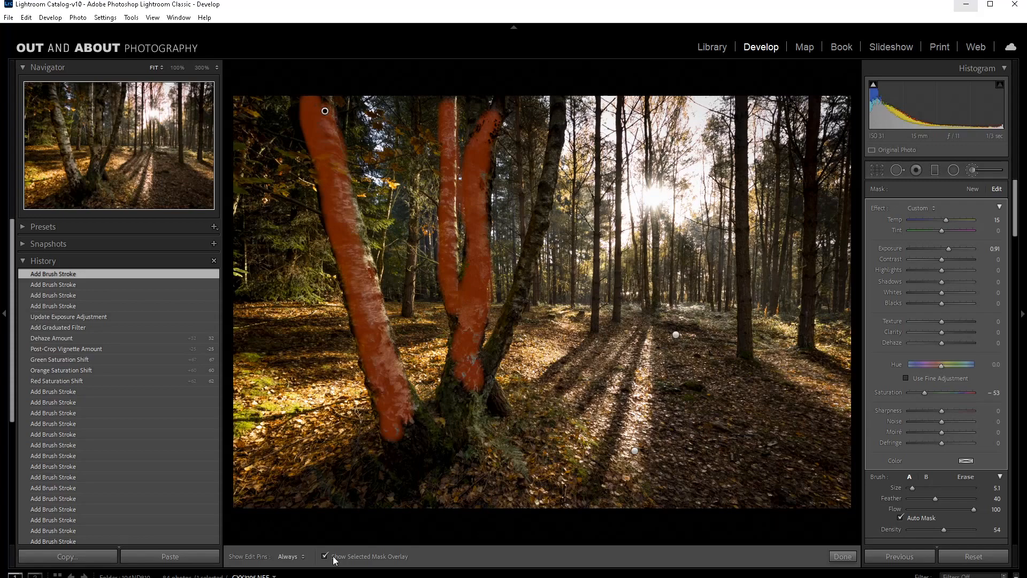
Step: Hide the mask overlay, set the birch trunk mask's saturation to -100 and finish the brush adjustment
{"action": "left_click", "coordinate": [333, 557]}
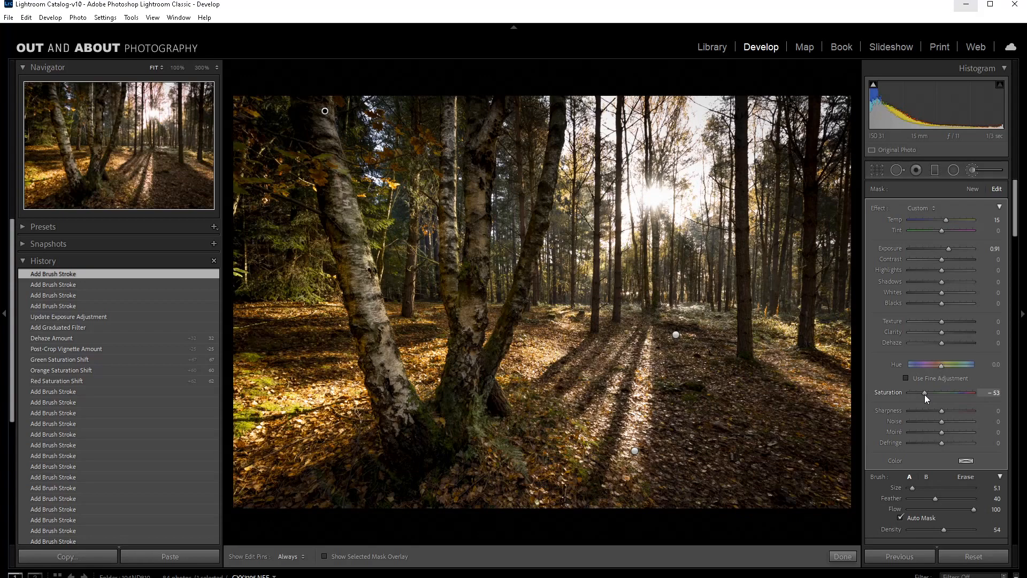
{"action": "left_click_drag", "start_coordinate": [925, 394], "coordinate": [910, 392]}
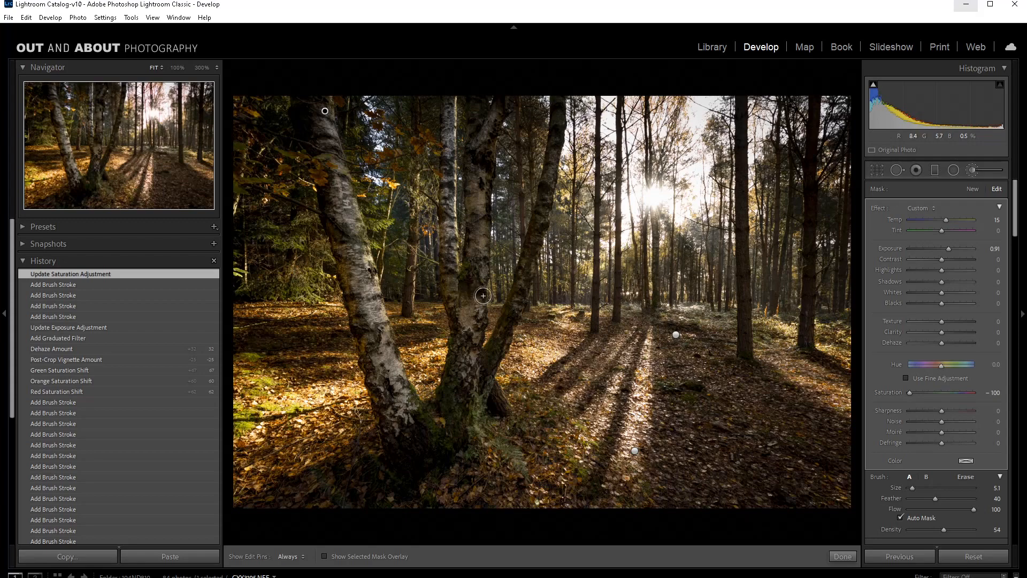
{"action": "key", "text": "k"}
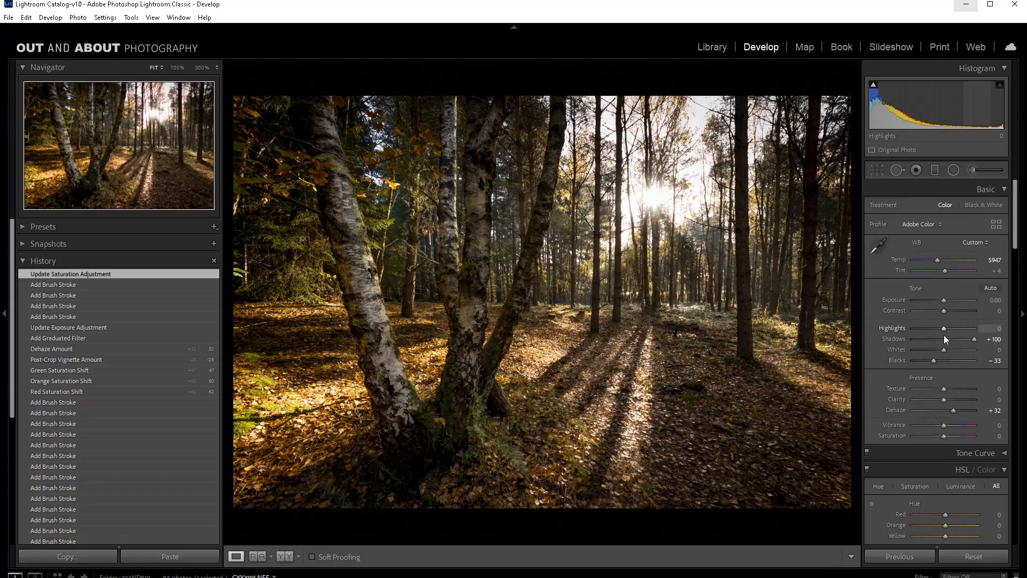
Step: Set the photo's Highlights to -51, Contrast to +35 and Exposure to +0.26
{"action": "left_click_drag", "start_coordinate": [944, 335], "coordinate": [941, 335]}
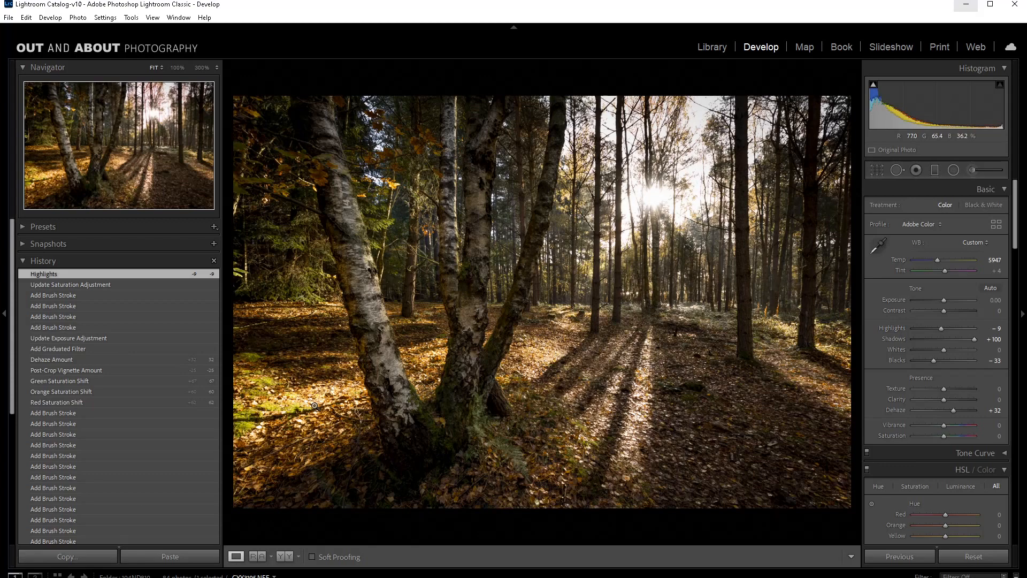
{"action": "left_click_drag", "start_coordinate": [940, 328], "coordinate": [929, 329]}
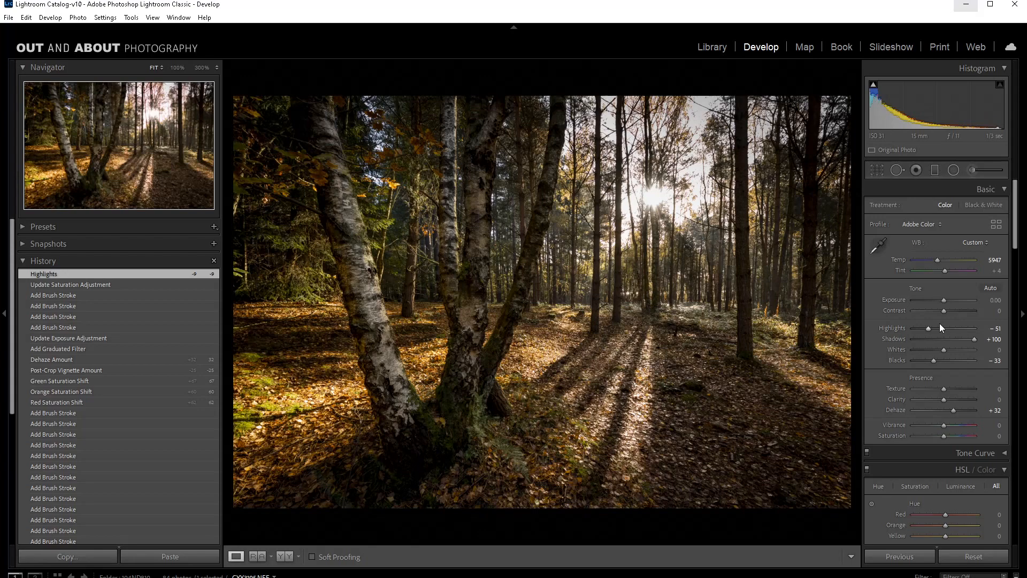
{"action": "left_click_drag", "start_coordinate": [944, 311], "coordinate": [956, 311]}
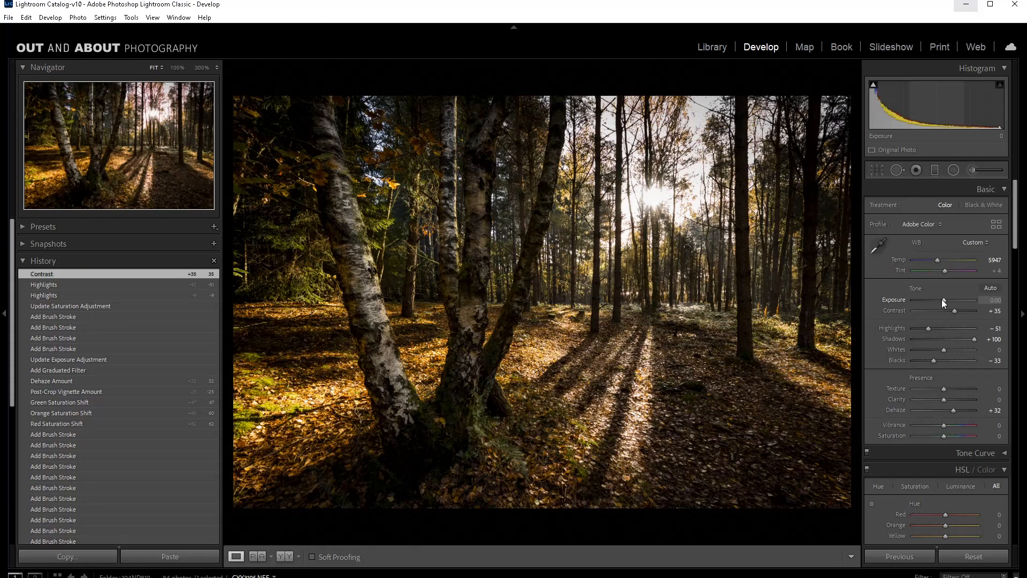
{"action": "left_click_drag", "start_coordinate": [941, 299], "coordinate": [943, 299]}
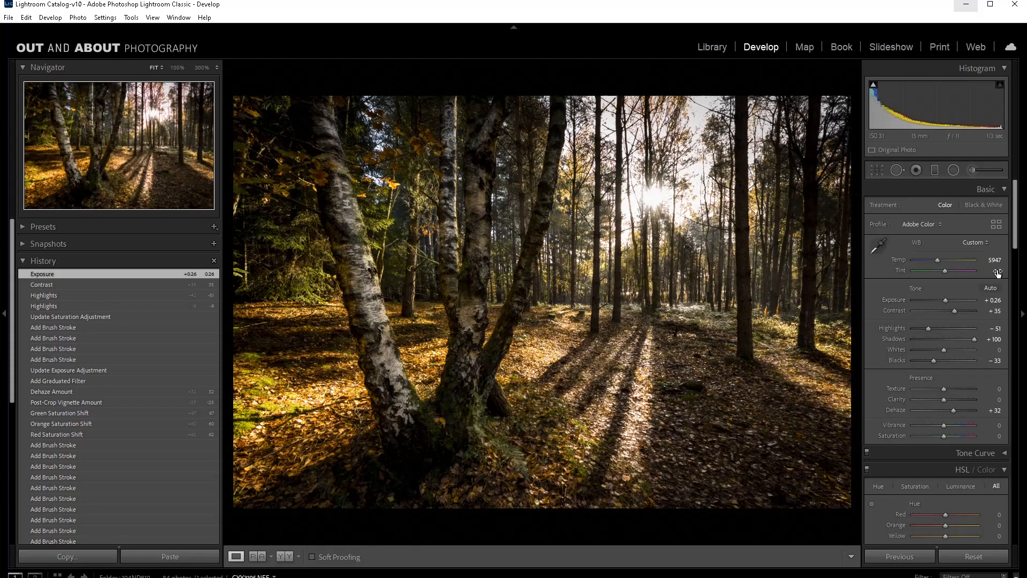
Step: Brighten the fern at the base of the birches with a new exposure 0.91 brush mask at size 6.7, and finish it
{"action": "left_click", "coordinate": [971, 170]}
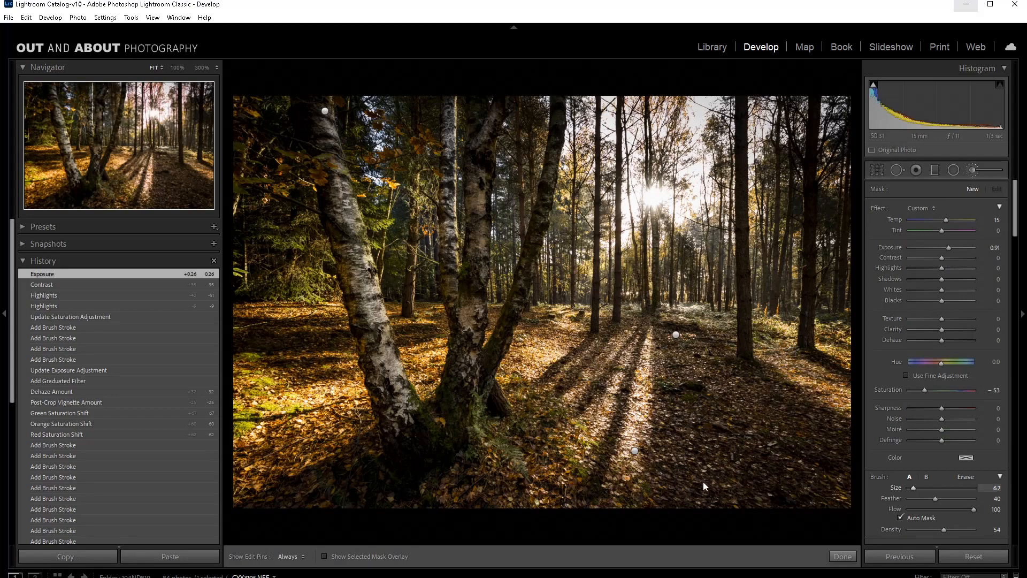
{"action": "left_click_drag", "start_coordinate": [476, 410], "coordinate": [523, 472]}
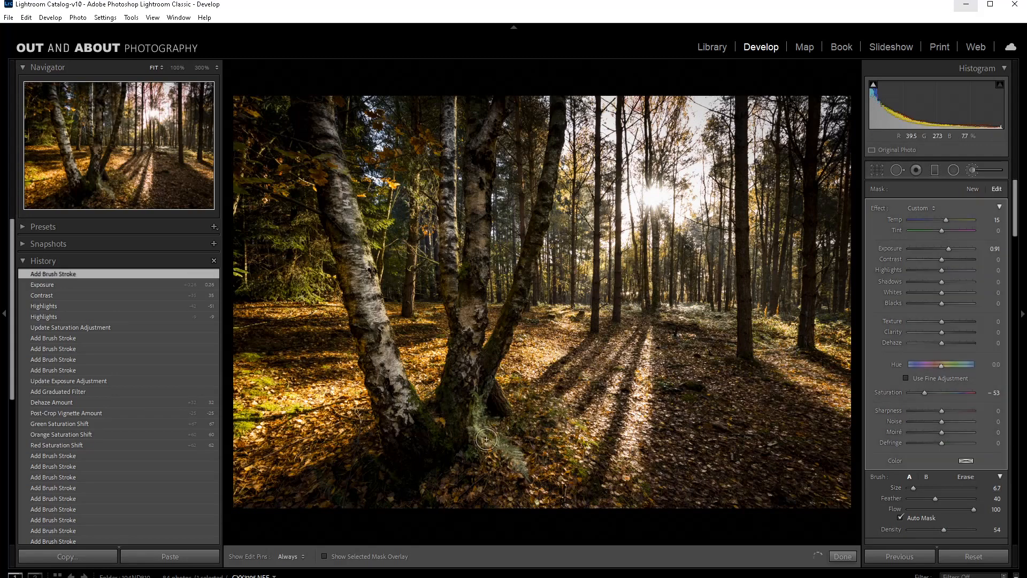
{"action": "left_click_drag", "start_coordinate": [485, 436], "coordinate": [478, 463]}
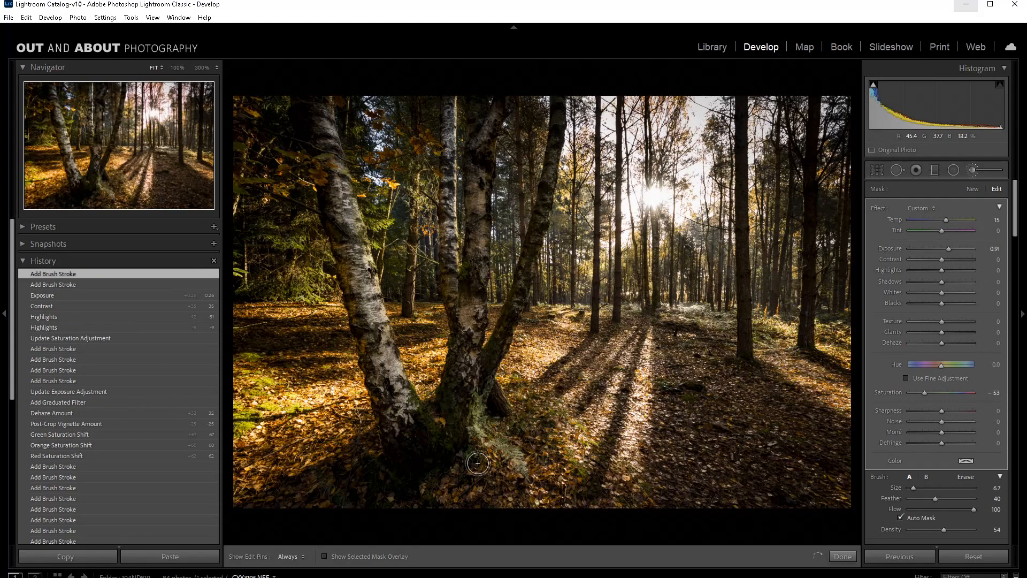
{"action": "left_click", "coordinate": [842, 556]}
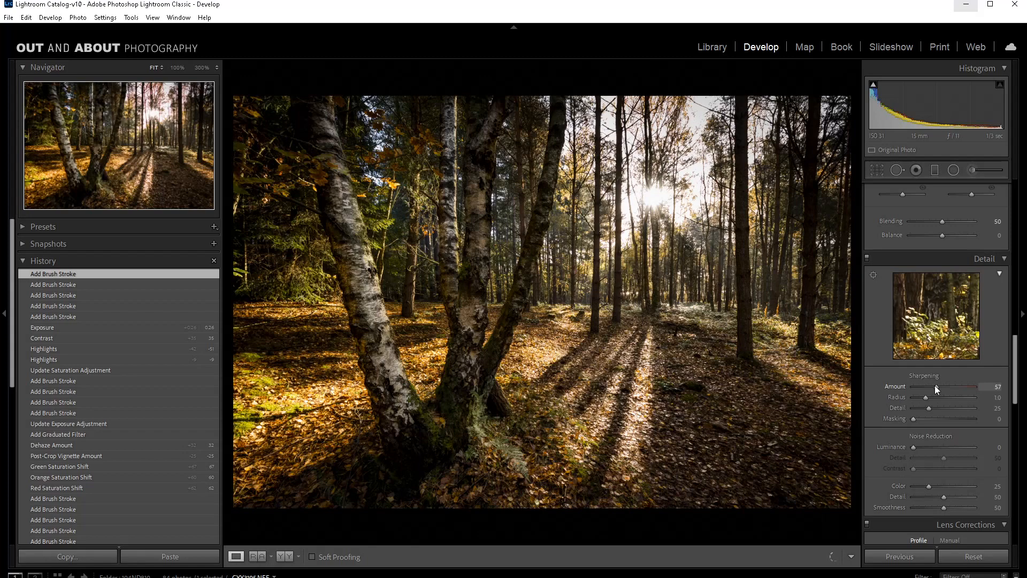
Step: Sharpen the photo with Amount 72, Detail 50 and Masking 50
{"action": "left_click_drag", "start_coordinate": [935, 385], "coordinate": [942, 386]}
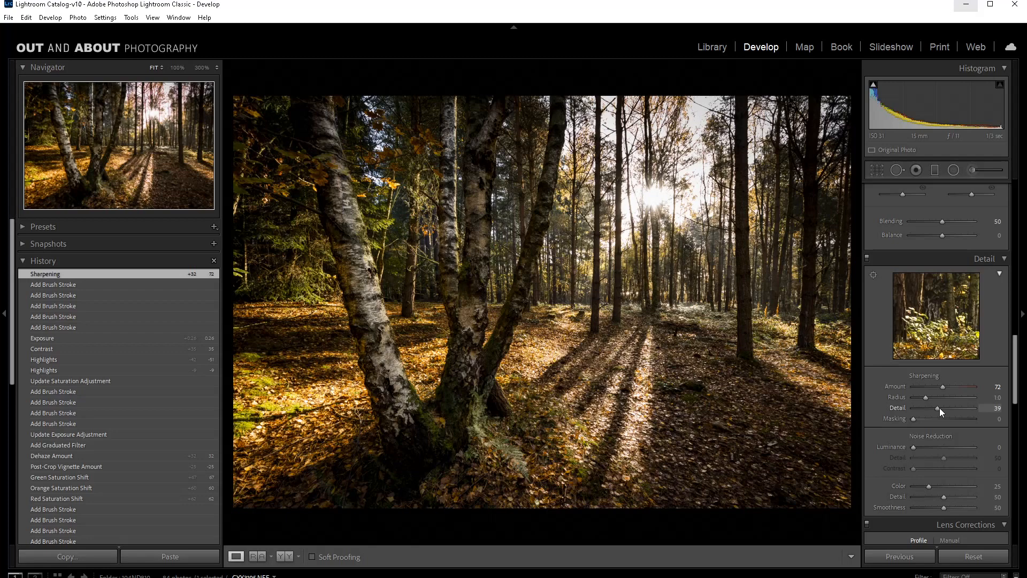
{"action": "left_click_drag", "start_coordinate": [939, 408], "coordinate": [945, 408]}
{"action": "left_click_drag", "start_coordinate": [914, 419], "coordinate": [946, 419]}
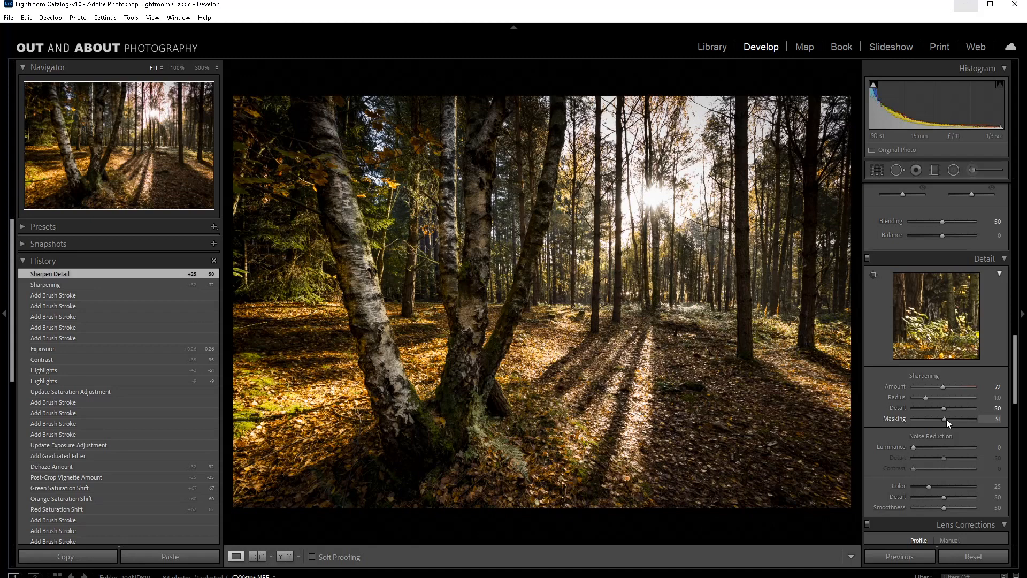
{"action": "left_click_drag", "start_coordinate": [945, 419], "coordinate": [944, 419]}
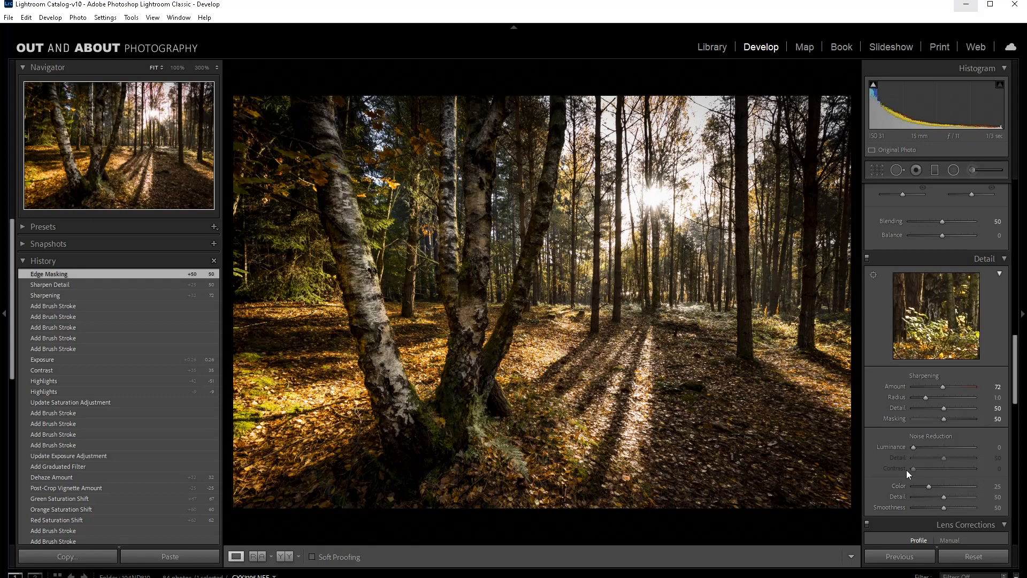
Step: Compare the edited birch photo side by side with its original version
{"action": "key", "text": "y"}
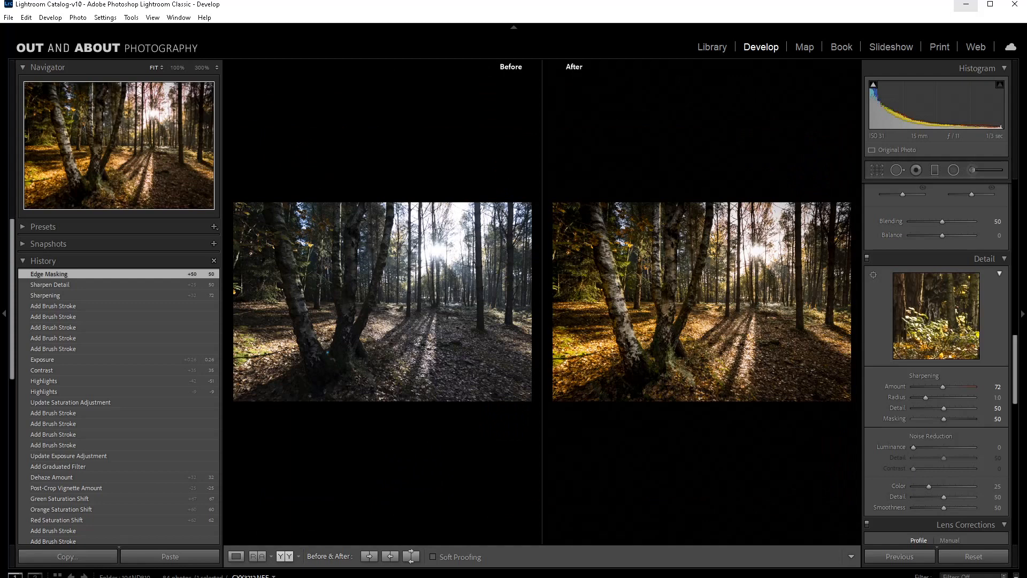
Step: Crop a narrow strip off the fern photo's left side and warm its white balance to a Temp of 6649
{"action": "key", "text": "F7"}
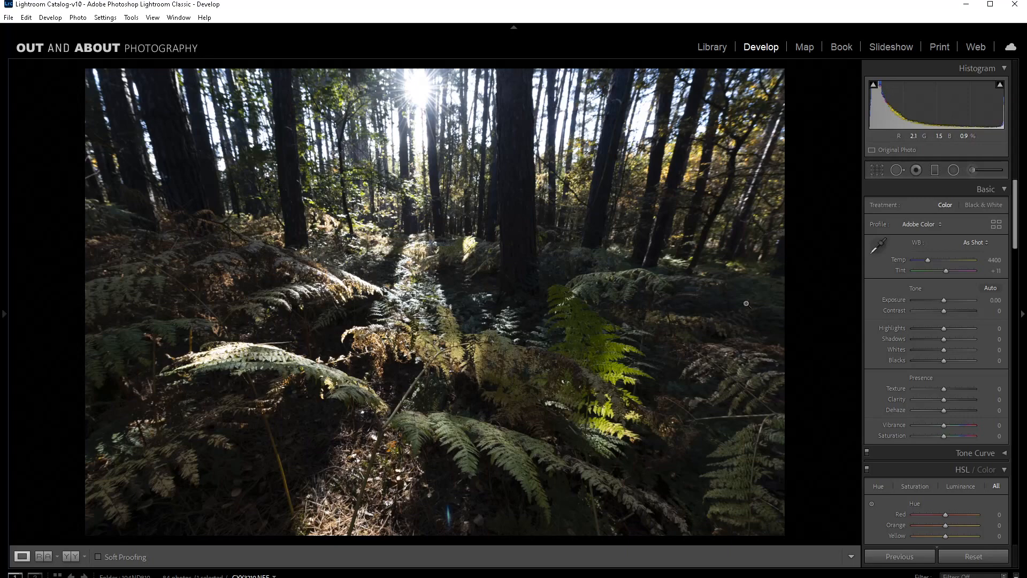
{"action": "left_click", "coordinate": [876, 169]}
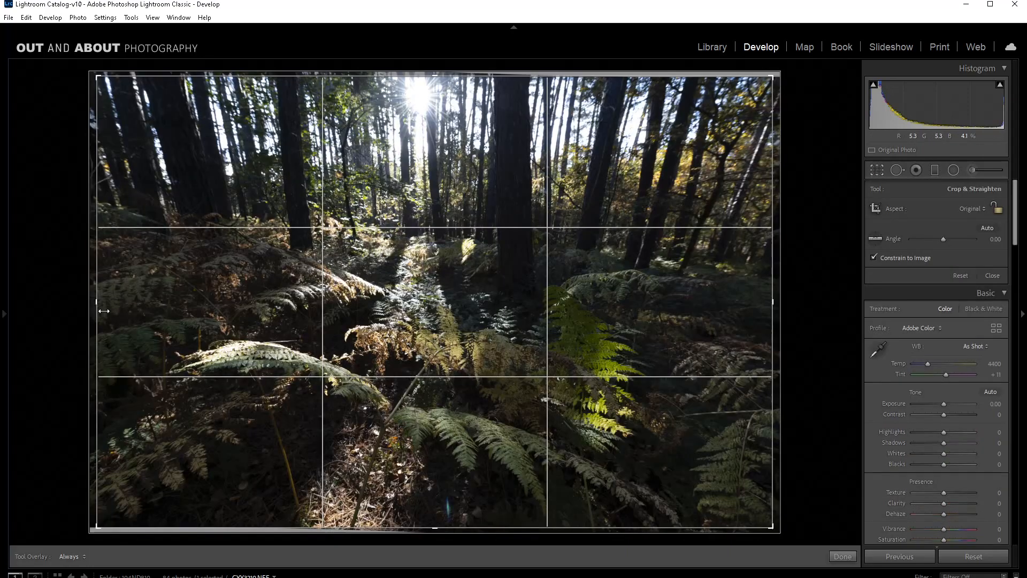
{"action": "left_click_drag", "start_coordinate": [95, 303], "coordinate": [127, 303]}
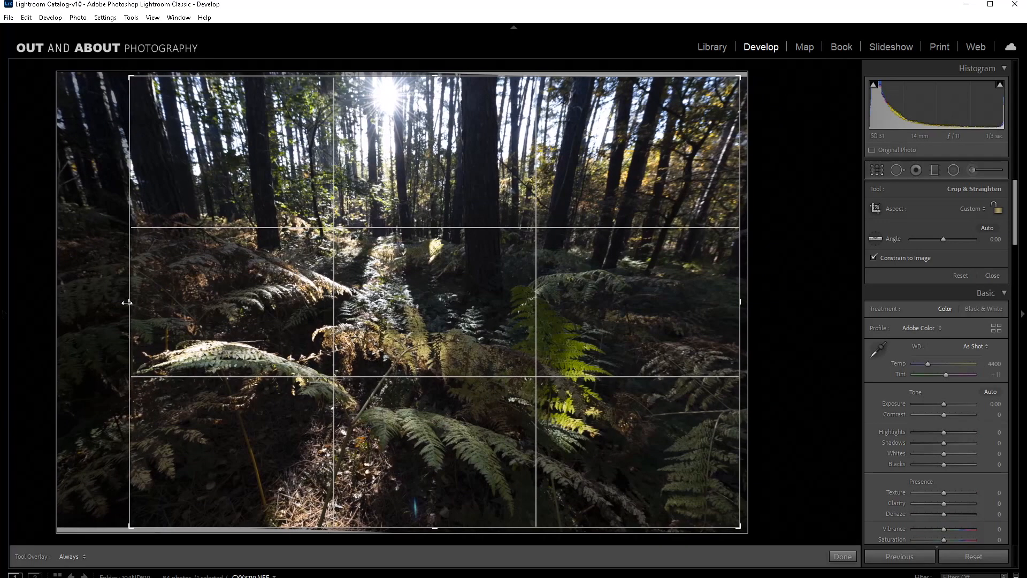
{"action": "left_click", "coordinate": [843, 556]}
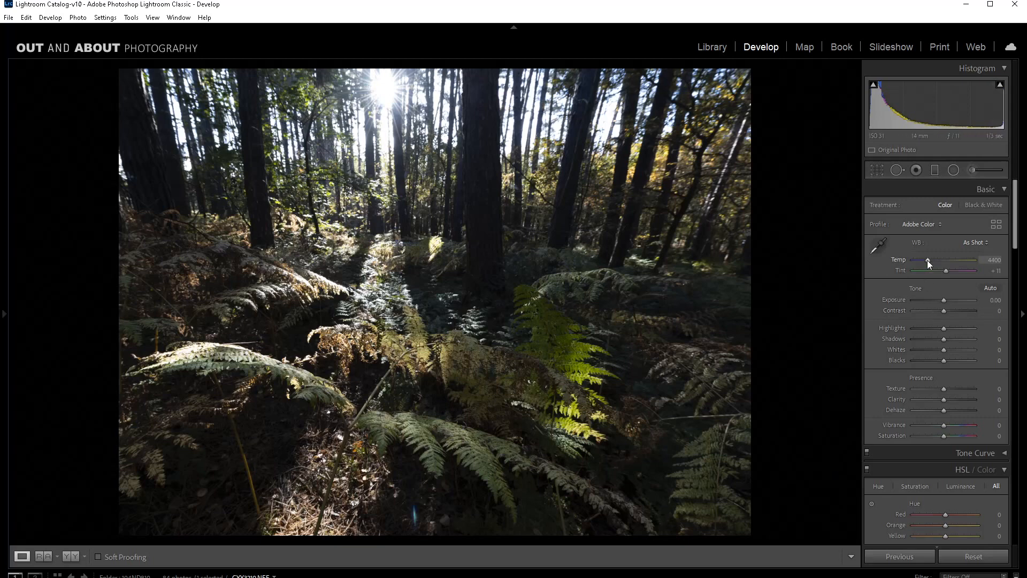
{"action": "left_click_drag", "start_coordinate": [928, 260], "coordinate": [942, 259]}
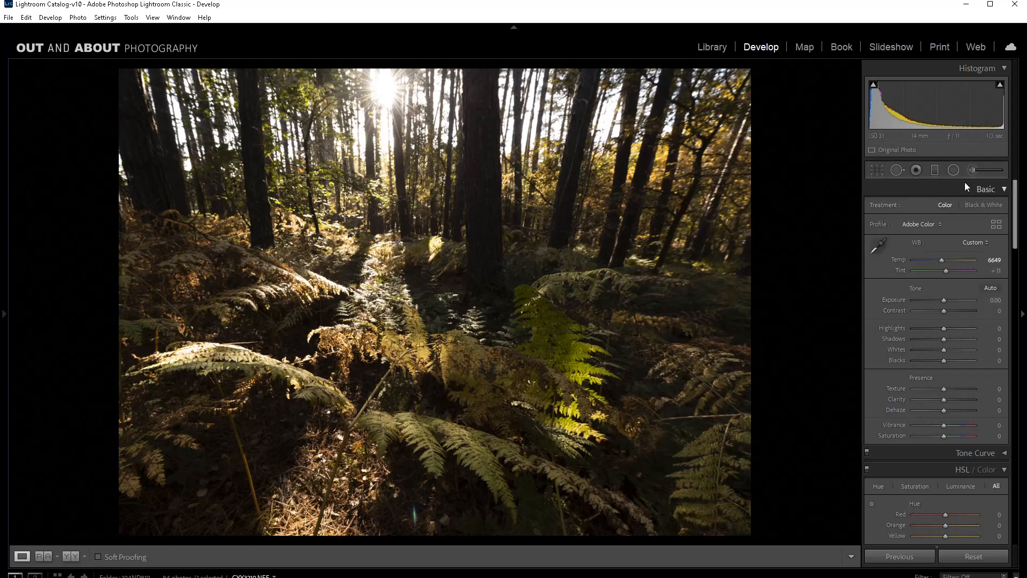
Step: Paint a new brush mask with Temp 15, Exposure 0.71 and Saturation 55 over the long left frond, the foreground ferns and the bright green fern
{"action": "left_click", "coordinate": [972, 169]}
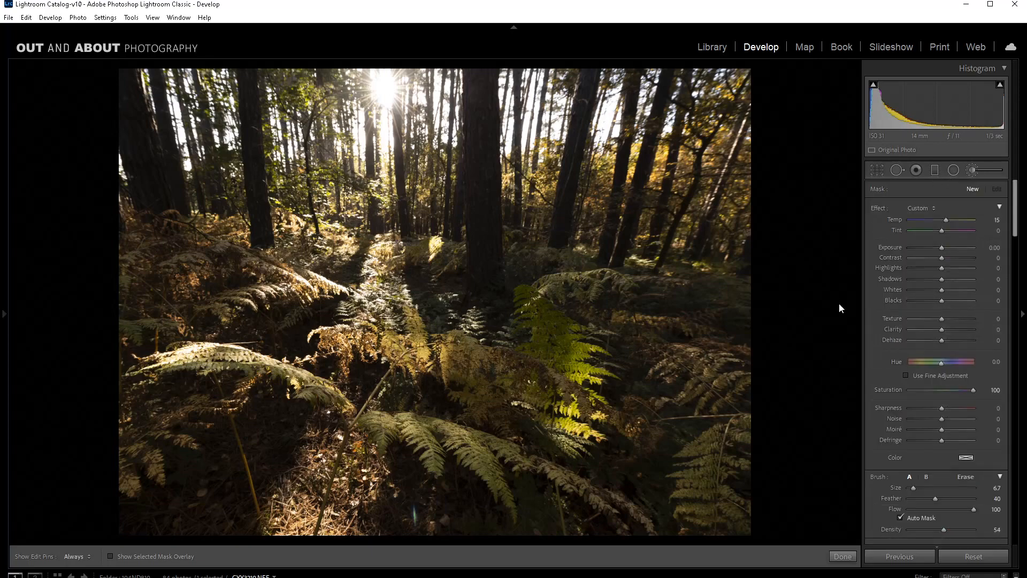
{"action": "left_click_drag", "start_coordinate": [941, 248], "coordinate": [944, 247]}
{"action": "mouse_move", "coordinate": [258, 363]}
{"action": "left_mouse_down"}
{"action": "mouse_move", "coordinate": [307, 376]}
{"action": "mouse_move", "coordinate": [310, 391]}
{"action": "mouse_move", "coordinate": [369, 416]}
{"action": "left_mouse_up"}
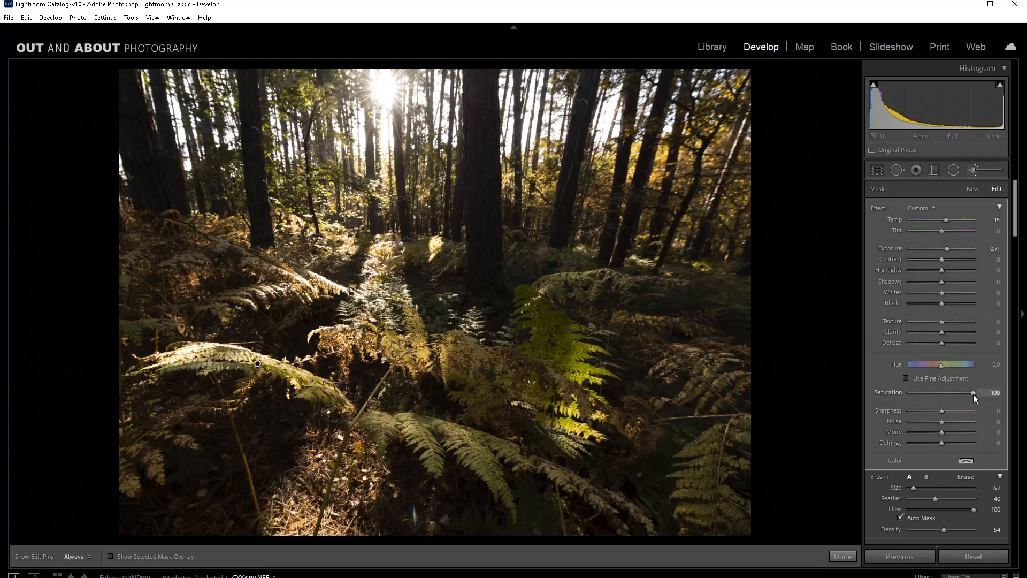
{"action": "mouse_move", "coordinate": [384, 433]}
{"action": "left_mouse_down"}
{"action": "mouse_move", "coordinate": [406, 422]}
{"action": "mouse_move", "coordinate": [430, 464]}
{"action": "left_mouse_up"}
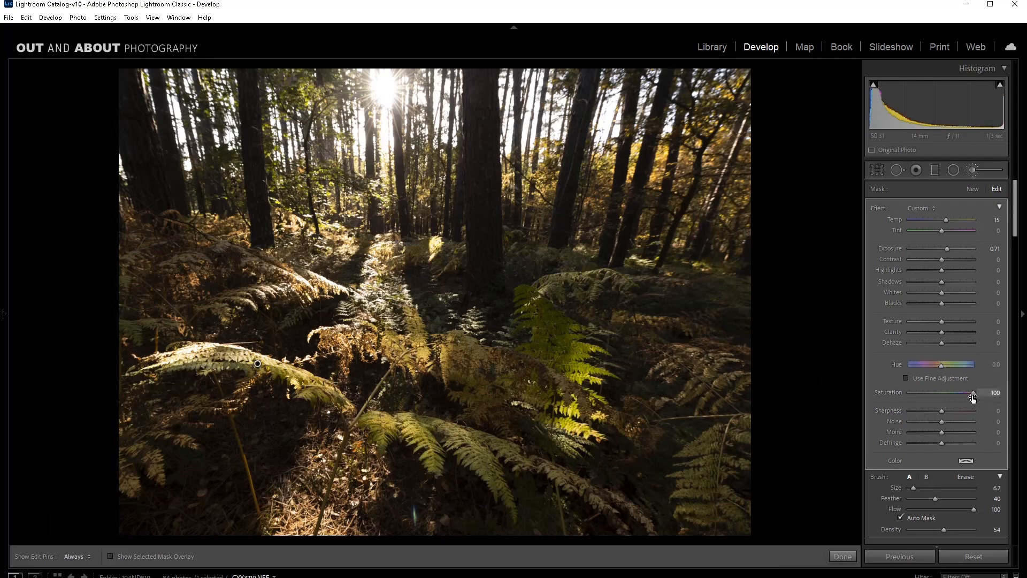
{"action": "left_click_drag", "start_coordinate": [958, 393], "coordinate": [957, 393]}
{"action": "mouse_move", "coordinate": [411, 431]}
{"action": "left_mouse_down"}
{"action": "mouse_move", "coordinate": [432, 455]}
{"action": "mouse_move", "coordinate": [434, 426]}
{"action": "mouse_move", "coordinate": [478, 470]}
{"action": "mouse_move", "coordinate": [492, 454]}
{"action": "mouse_move", "coordinate": [568, 478]}
{"action": "mouse_move", "coordinate": [476, 446]}
{"action": "mouse_move", "coordinate": [517, 540]}
{"action": "mouse_move", "coordinate": [485, 468]}
{"action": "mouse_move", "coordinate": [494, 465]}
{"action": "left_mouse_up"}
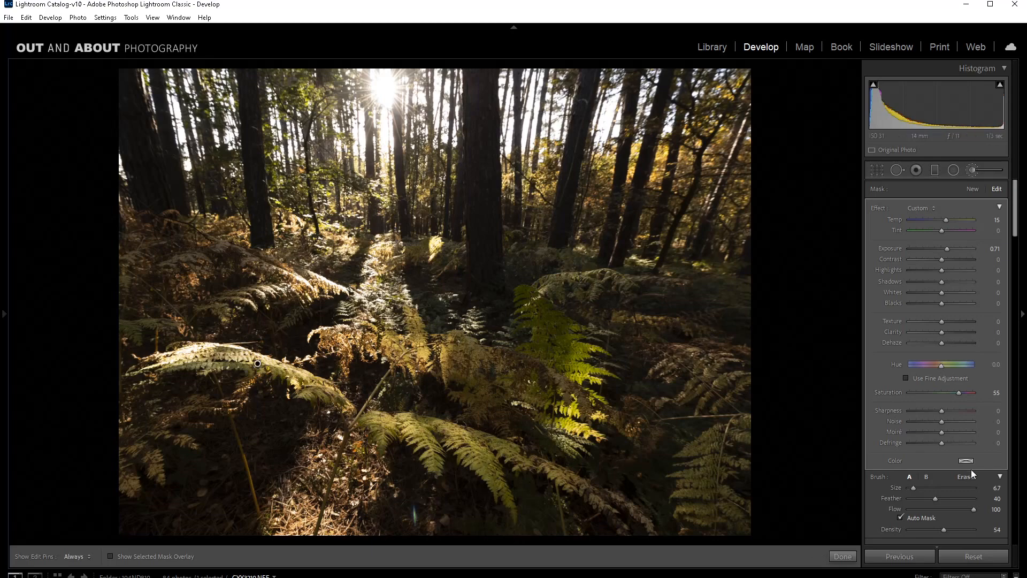
{"action": "mouse_move", "coordinate": [472, 450]}
{"action": "left_mouse_down"}
{"action": "mouse_move", "coordinate": [562, 439]}
{"action": "mouse_move", "coordinate": [566, 388]}
{"action": "mouse_move", "coordinate": [545, 317]}
{"action": "mouse_move", "coordinate": [573, 347]}
{"action": "mouse_move", "coordinate": [557, 330]}
{"action": "mouse_move", "coordinate": [547, 344]}
{"action": "mouse_move", "coordinate": [544, 308]}
{"action": "mouse_move", "coordinate": [586, 288]}
{"action": "mouse_move", "coordinate": [538, 279]}
{"action": "mouse_move", "coordinate": [715, 289]}
{"action": "mouse_move", "coordinate": [676, 268]}
{"action": "mouse_move", "coordinate": [704, 282]}
{"action": "mouse_move", "coordinate": [544, 289]}
{"action": "left_mouse_up"}
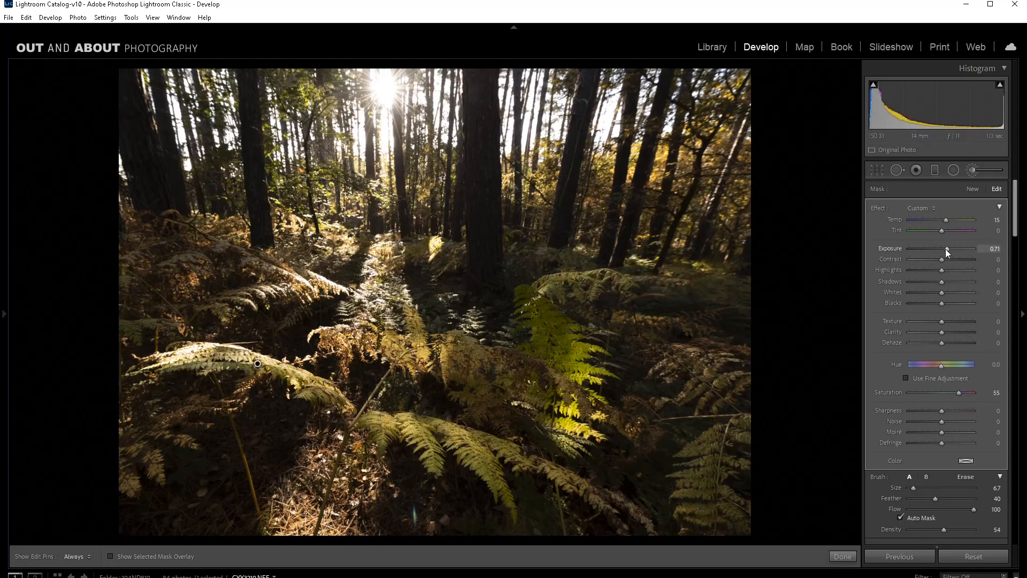
Step: Set the fern mask's Exposure to 1.38 and extend the brushing over the lower foreground ferns, toggling the edit pins
{"action": "left_click_drag", "start_coordinate": [946, 249], "coordinate": [951, 248]}
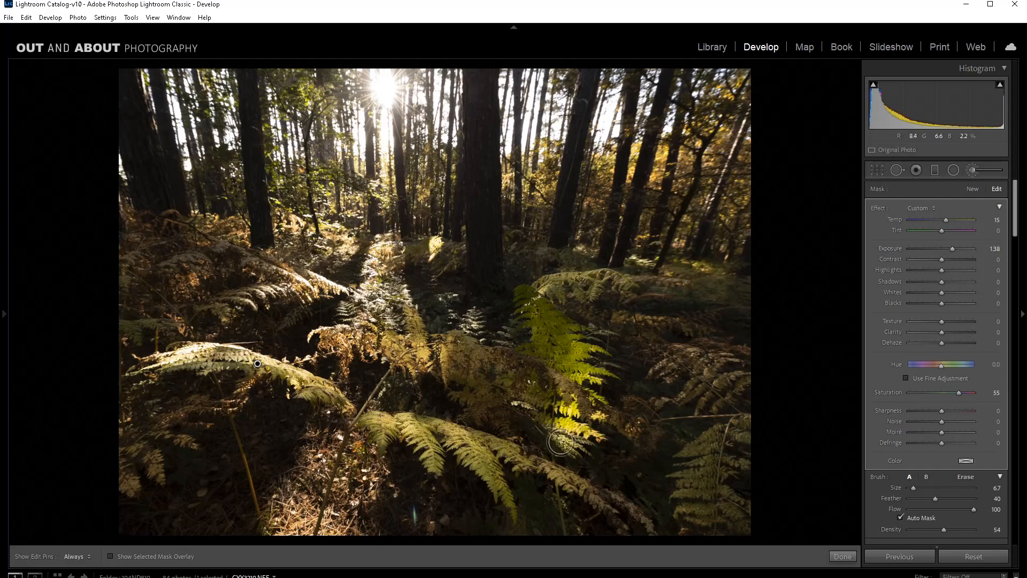
{"action": "key", "text": "h"}
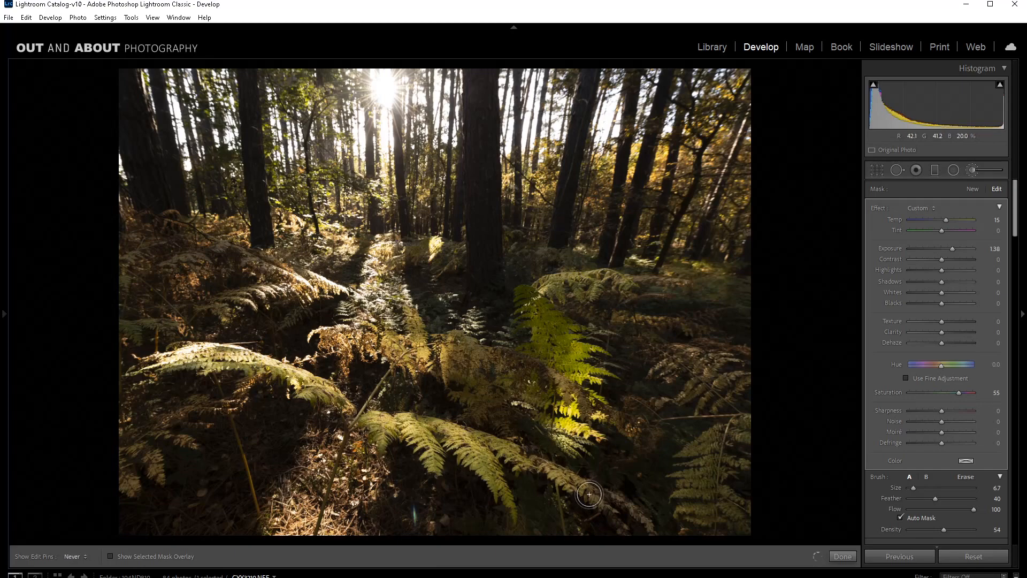
{"action": "key", "text": "h"}
{"action": "key", "text": "h"}
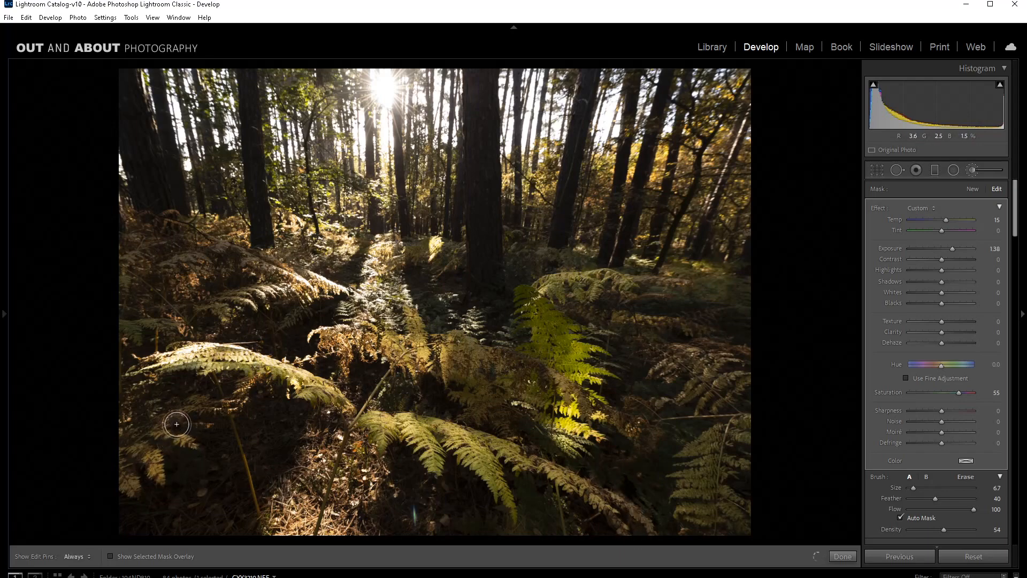
{"action": "key", "text": "h"}
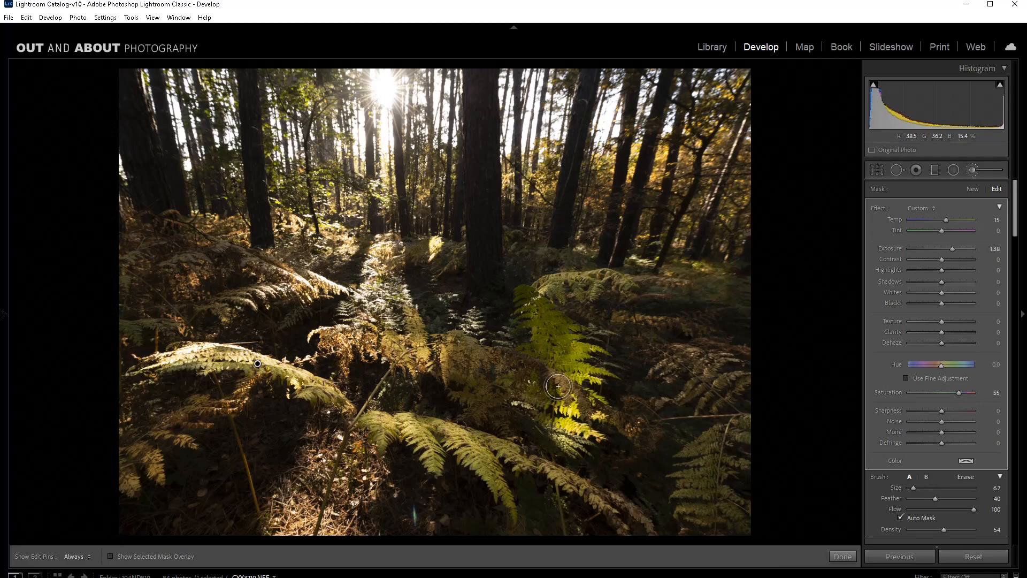
Step: Brush the brown ferns on the photo's left side into the same mask with the edit pins toggled, and finish the mask
{"action": "key", "text": "h"}
{"action": "key", "text": "h"}
{"action": "key", "text": "h"}
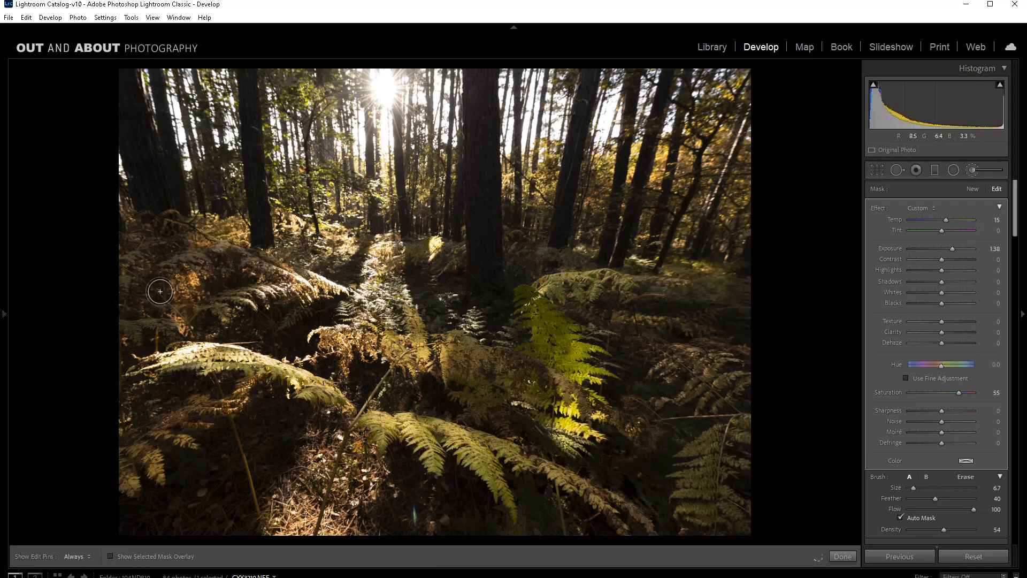
{"action": "key", "text": "h"}
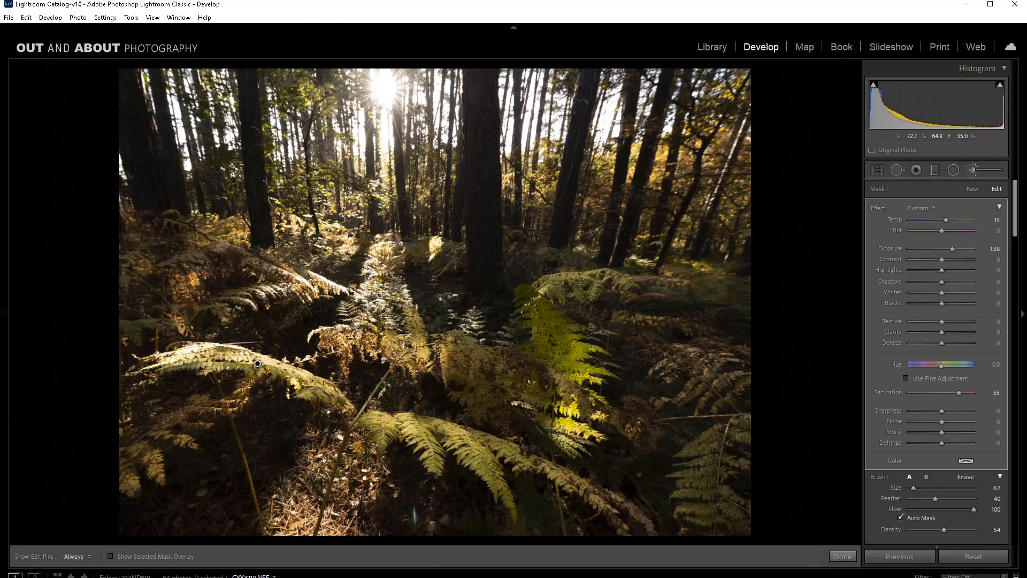
{"action": "key", "text": "h"}
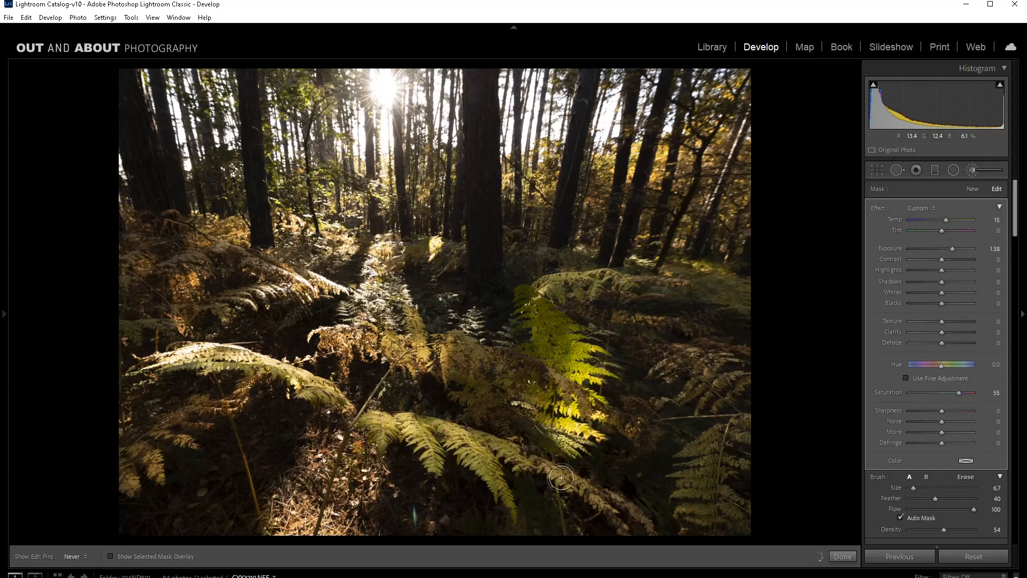
{"action": "key", "text": "h"}
{"action": "left_click", "coordinate": [842, 556]}
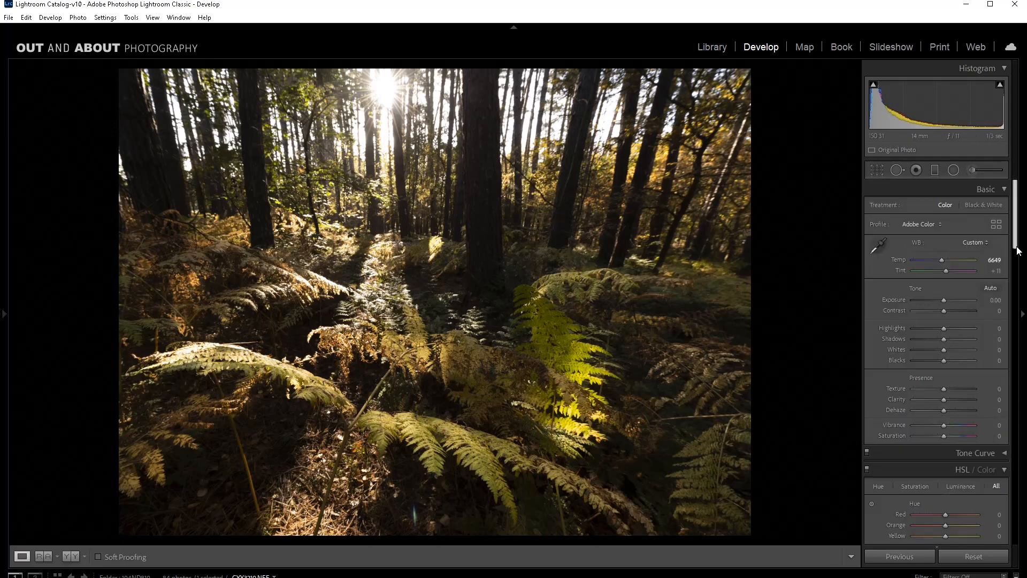
Step: Set the HSL Saturation to Red +53, Orange +57 and Green +67, and raise the Green Hue
{"action": "left_click_drag", "start_coordinate": [1016, 245], "coordinate": [1014, 309]}
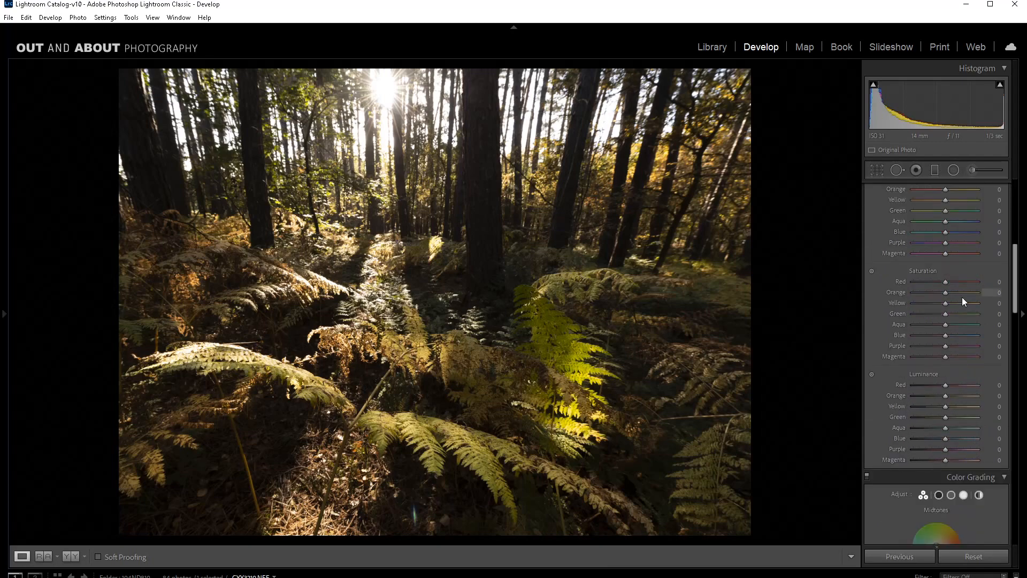
{"action": "mouse_move", "coordinate": [947, 294]}
{"action": "left_mouse_down"}
{"action": "mouse_move", "coordinate": [963, 291]}
{"action": "mouse_move", "coordinate": [952, 281]}
{"action": "left_mouse_up"}
{"action": "left_click_drag", "start_coordinate": [1015, 302], "coordinate": [1015, 292]}
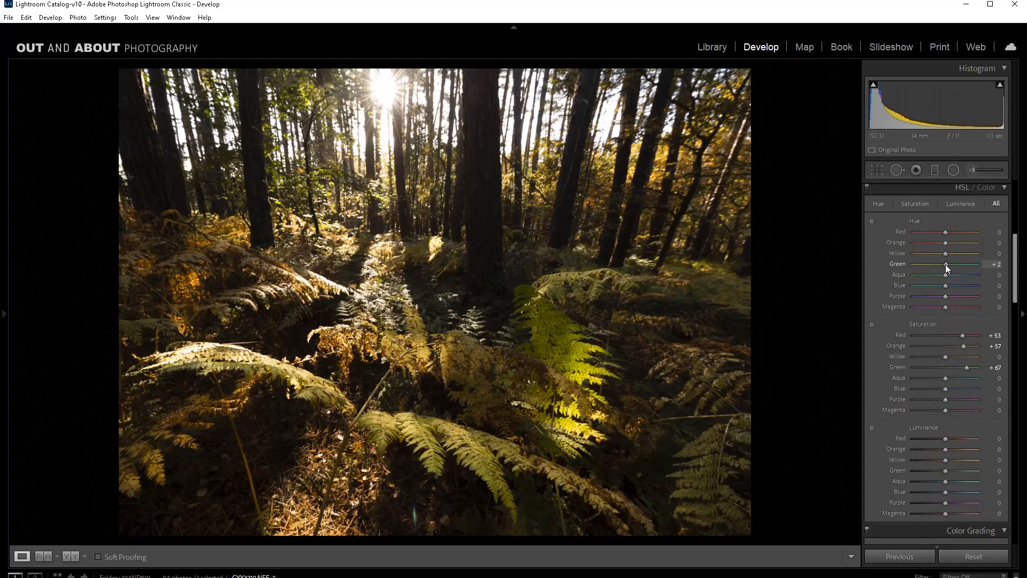
{"action": "left_click_drag", "start_coordinate": [951, 264], "coordinate": [959, 268]}
Step: Add a graduated filter over the photo's upper trees with Exposure 0.71, Saturation 100, Dehaze 76 and Temp -9, and finish it
{"action": "left_click", "coordinate": [935, 170]}
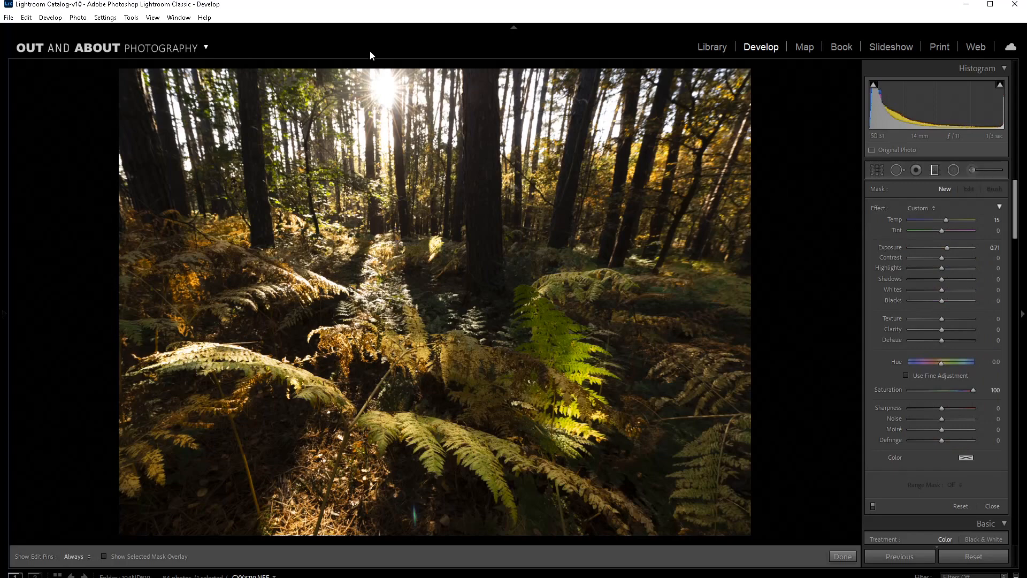
{"action": "left_click_drag", "start_coordinate": [385, 66], "coordinate": [386, 173]}
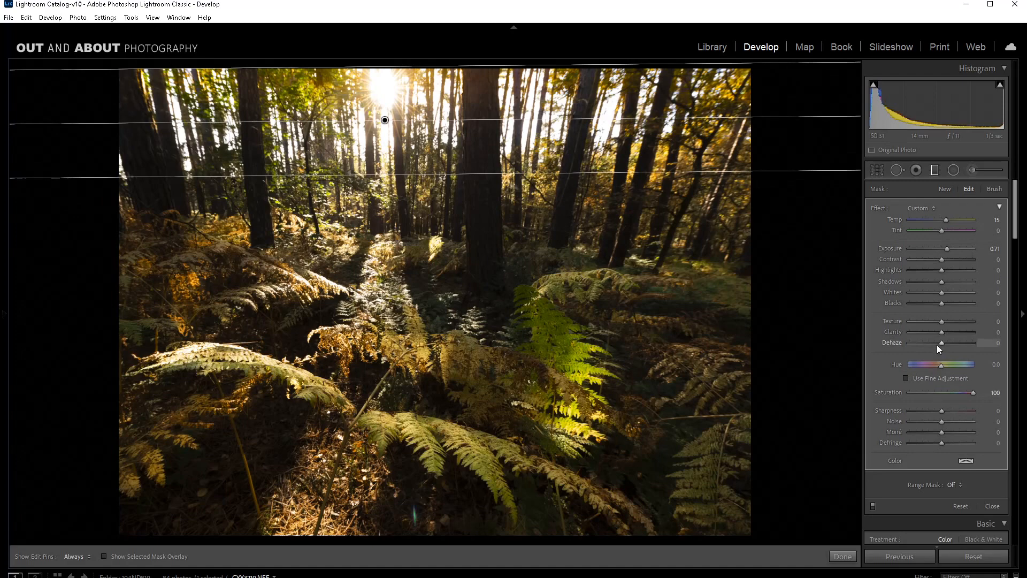
{"action": "left_click_drag", "start_coordinate": [946, 343], "coordinate": [966, 343]}
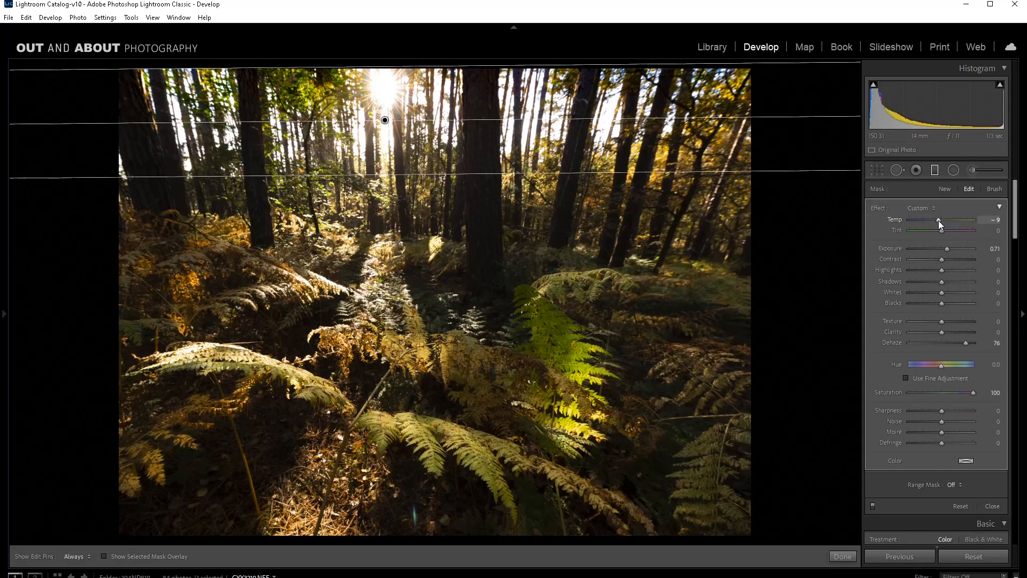
{"action": "left_click", "coordinate": [843, 557]}
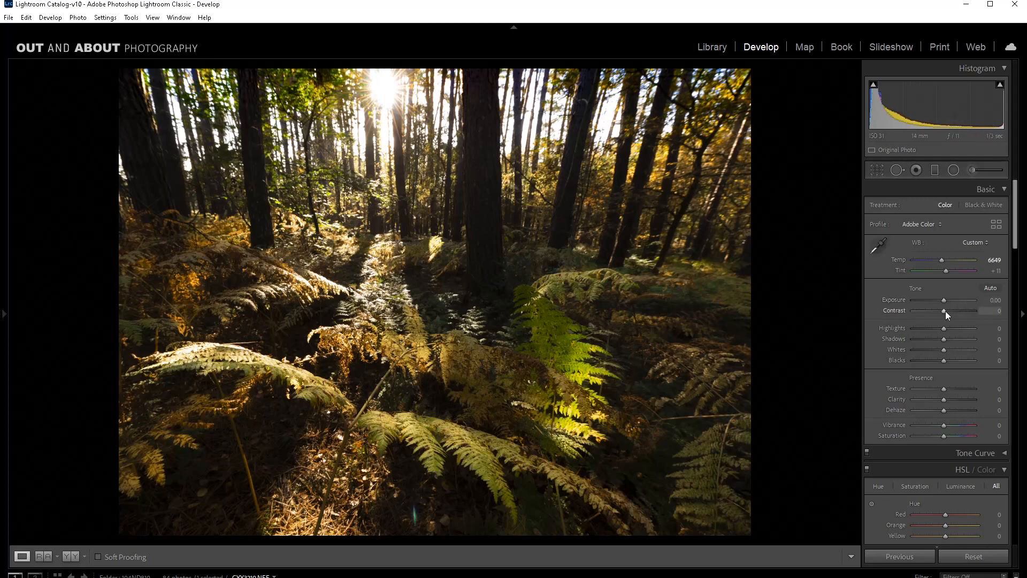
Step: Set the fern photo's Contrast to +25 and its Post-Crop Vignetting Amount to -26
{"action": "left_click_drag", "start_coordinate": [948, 312], "coordinate": [952, 311]}
{"action": "left_click_drag", "start_coordinate": [1020, 248], "coordinate": [1018, 518]}
{"action": "left_click_drag", "start_coordinate": [945, 396], "coordinate": [936, 396]}
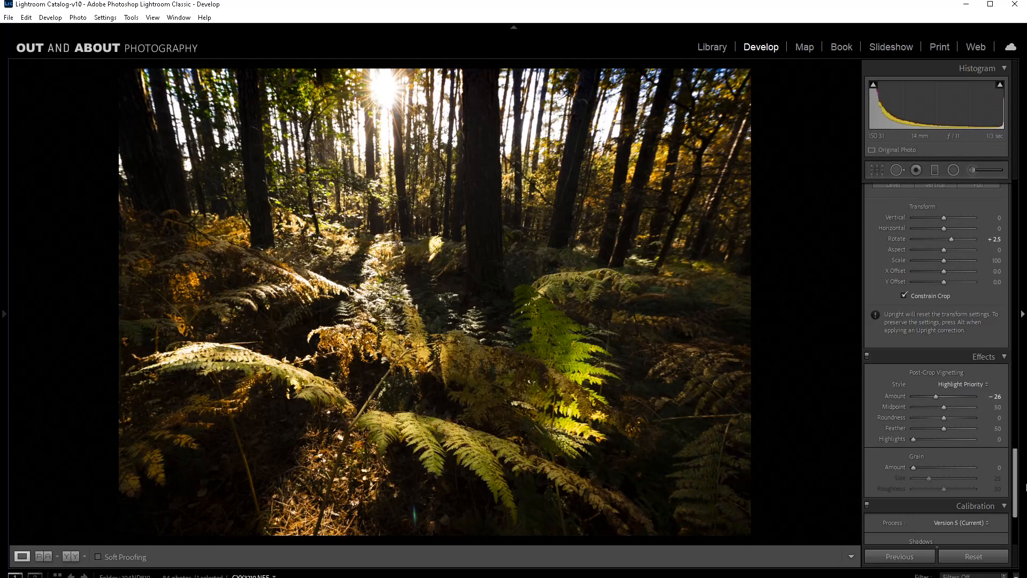
Step: Compare the edited fern photo side by side with its original version
{"action": "left_click_drag", "start_coordinate": [1015, 489], "coordinate": [1016, 225]}
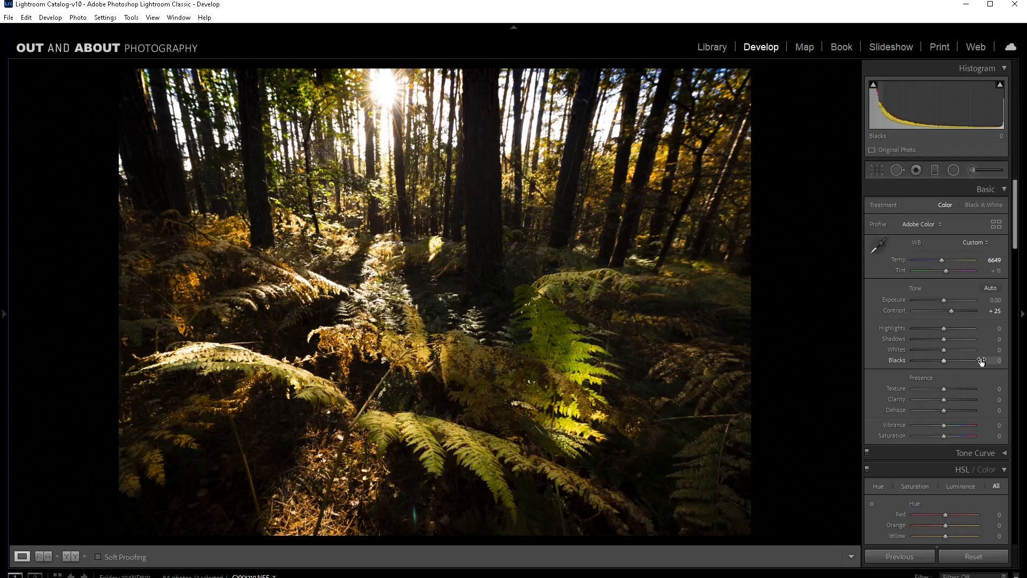
{"action": "key", "text": "y"}
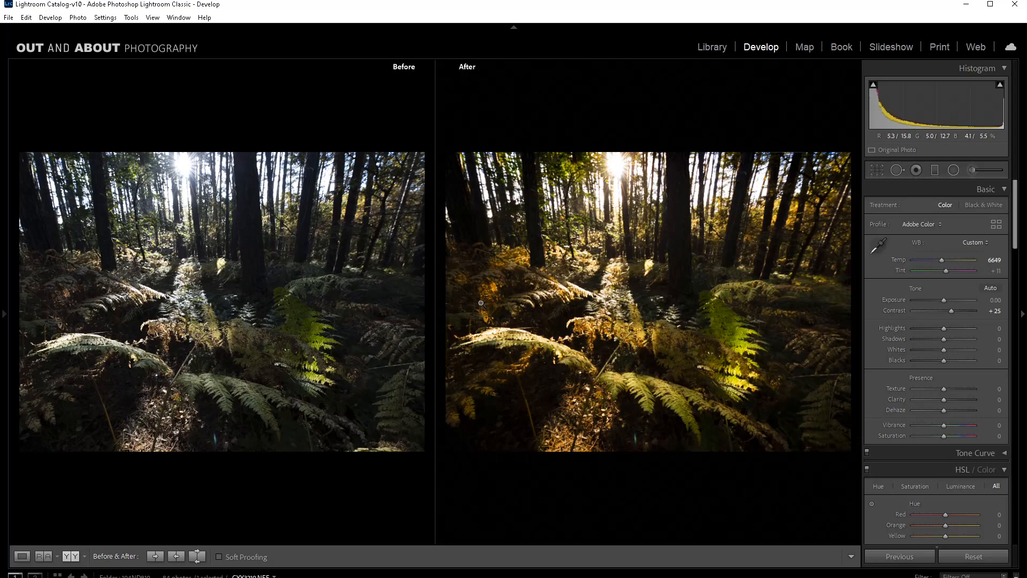
{"action": "key", "text": "y"}
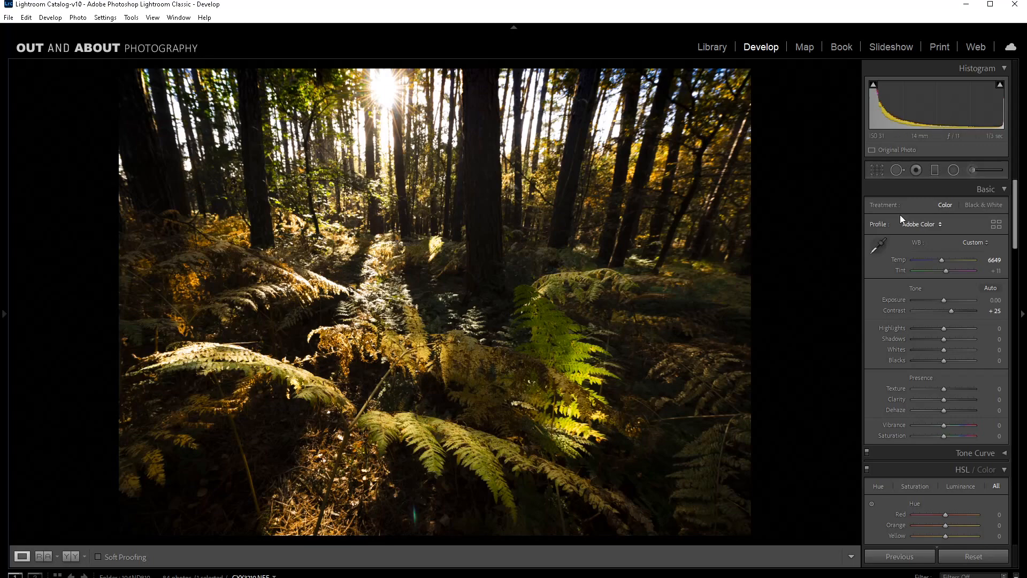
Step: Remove the small lens flare near the photo's lower edge with a size 56 clone stroke
{"action": "left_click", "coordinate": [897, 170]}
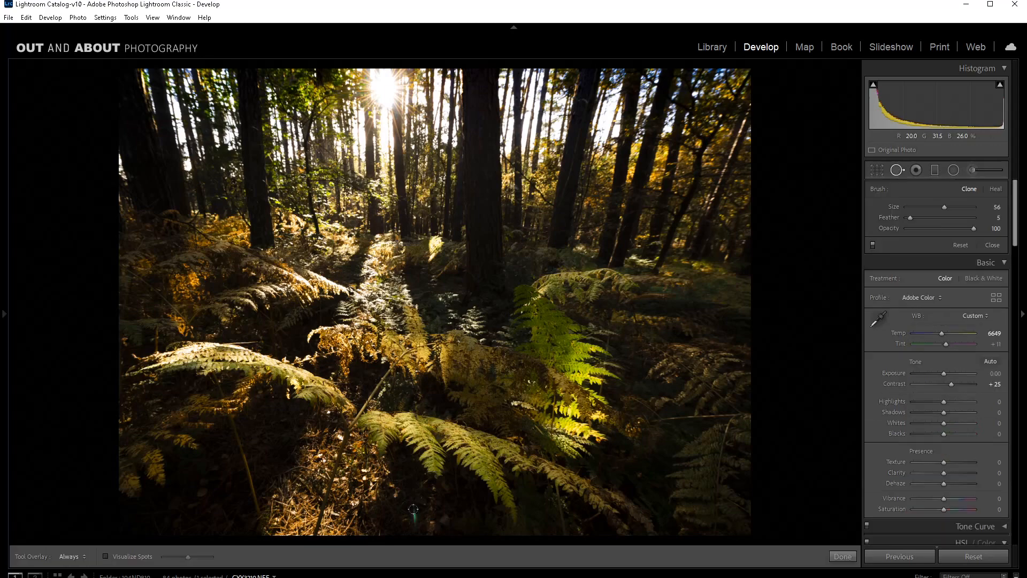
{"action": "left_click_drag", "start_coordinate": [412, 508], "coordinate": [413, 526]}
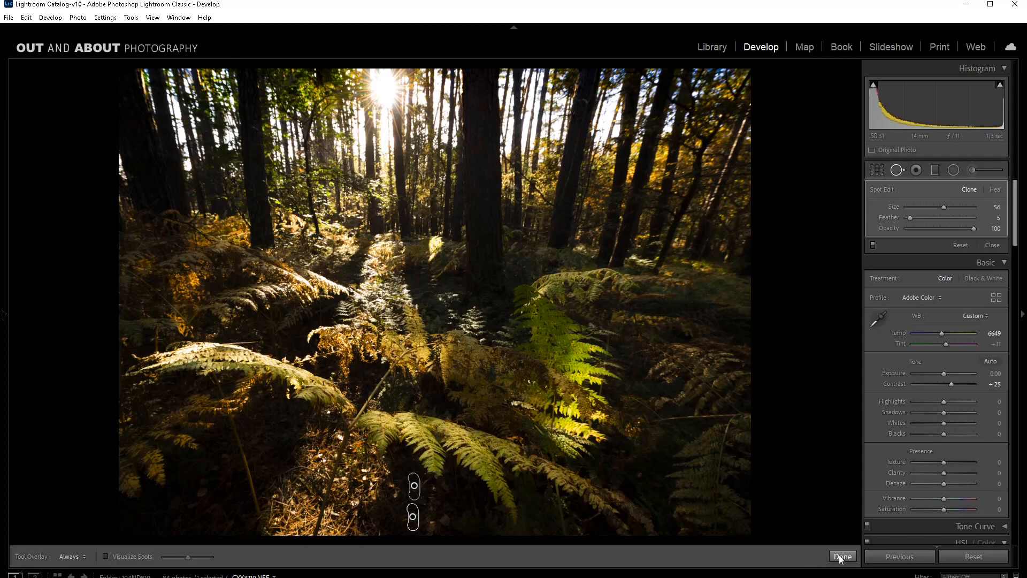
{"action": "left_click", "coordinate": [840, 556]}
Step: Sharpen the fern photo with Amount 80, Detail 55 and Masking 40
{"action": "left_click_drag", "start_coordinate": [1015, 225], "coordinate": [1015, 280]}
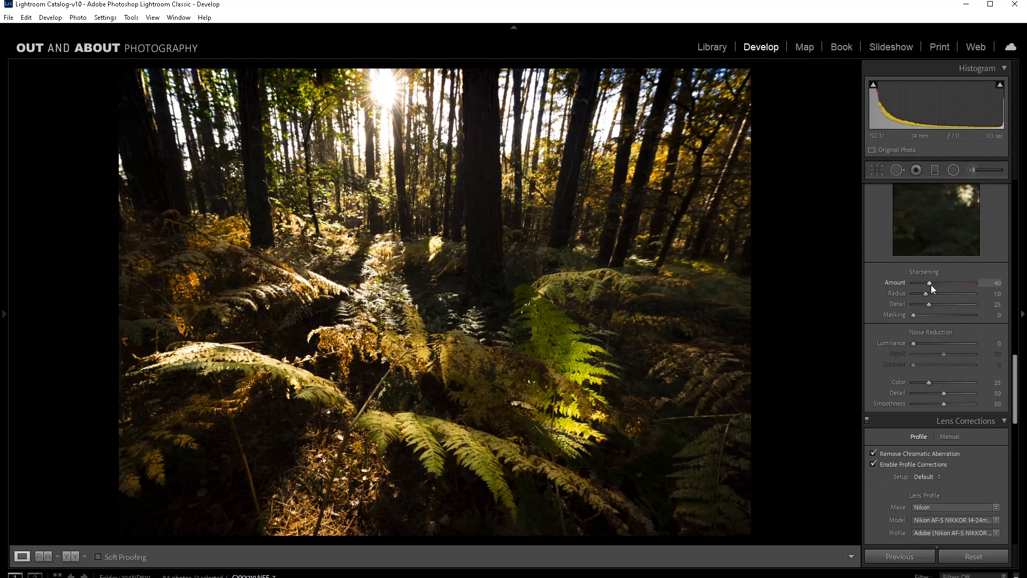
{"action": "left_click_drag", "start_coordinate": [930, 284], "coordinate": [948, 283]}
{"action": "left_click_drag", "start_coordinate": [929, 304], "coordinate": [941, 304]}
{"action": "left_click", "coordinate": [936, 314]}
{"action": "left_click_drag", "start_coordinate": [936, 315], "coordinate": [937, 315]}
Step: Examine the sharpening on the foreground fern fronds and surrounding undergrowth close up
{"action": "left_click", "coordinate": [459, 449]}
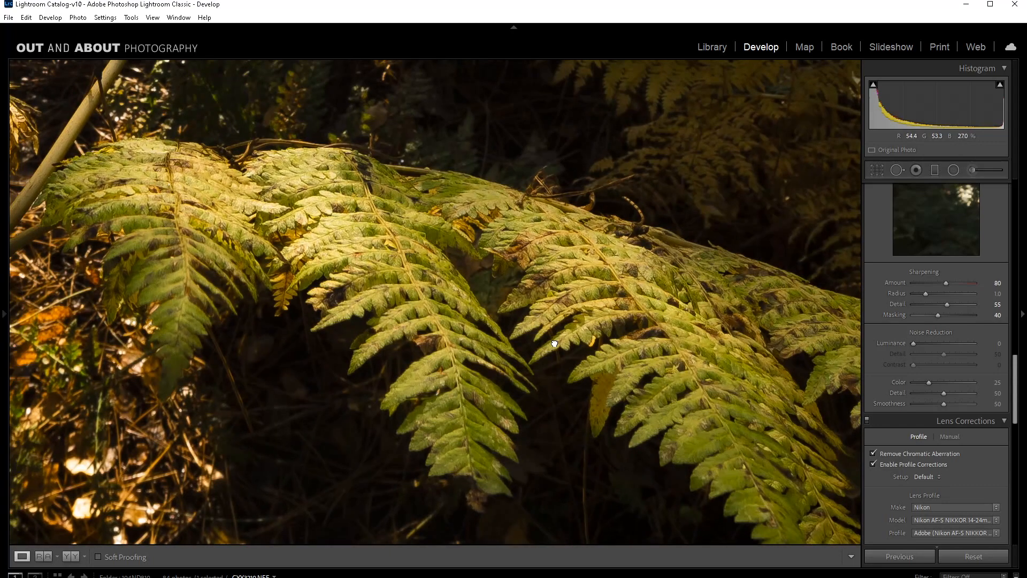
{"action": "left_click_drag", "start_coordinate": [554, 344], "coordinate": [517, 466]}
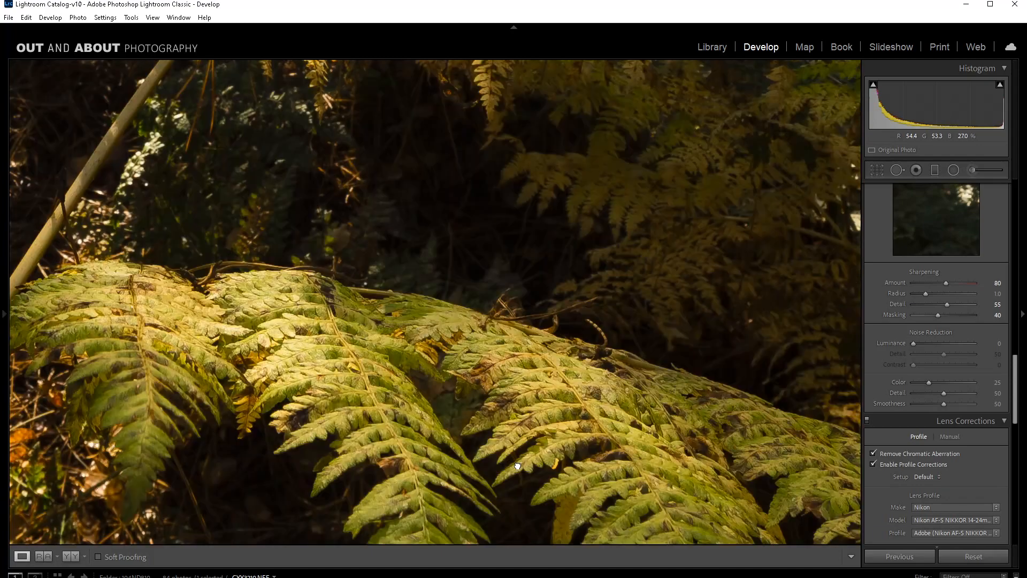
{"action": "left_click_drag", "start_coordinate": [518, 466], "coordinate": [709, 266]}
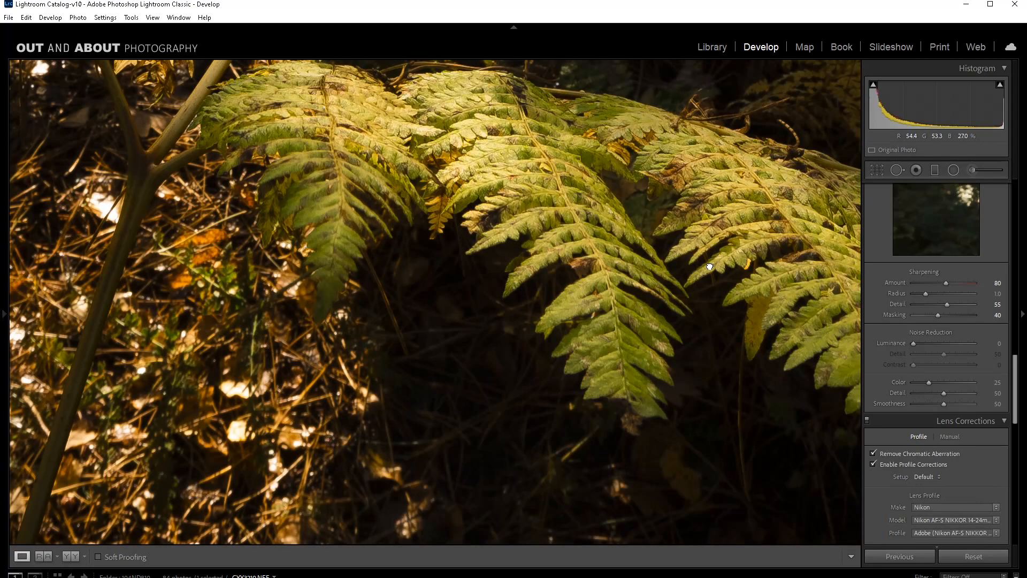
{"action": "left_click", "coordinate": [709, 266]}
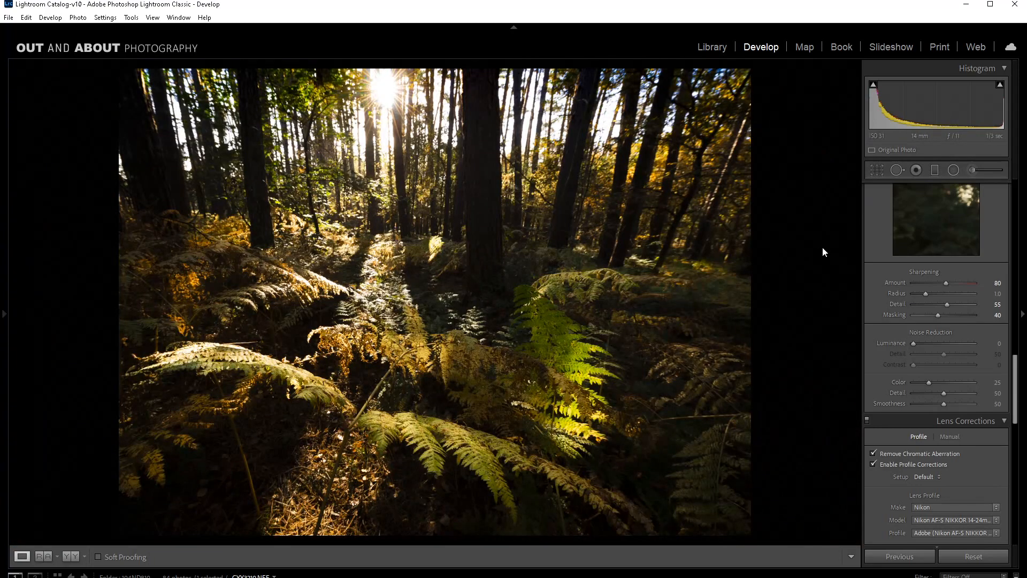